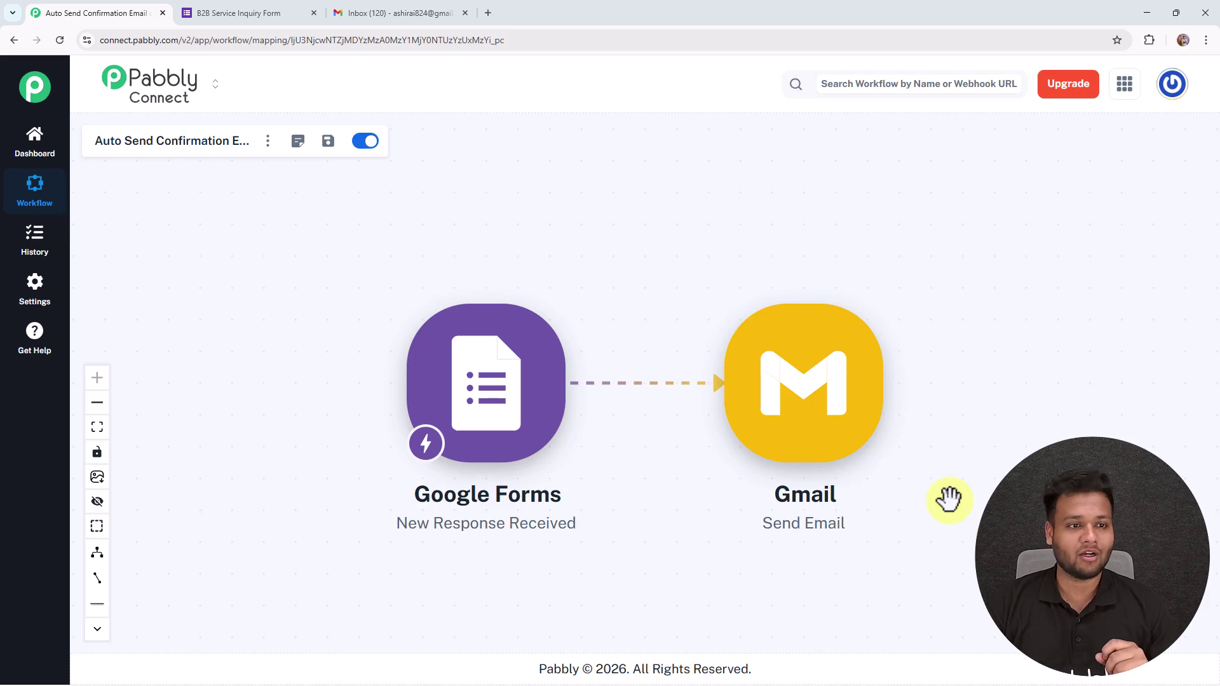
Submit the B2B Service Inquiry Form for company XYZ with Marketing / Advertising and Marketing Automation chosen, and open the confirmation email in Gmail
click(270, 16)
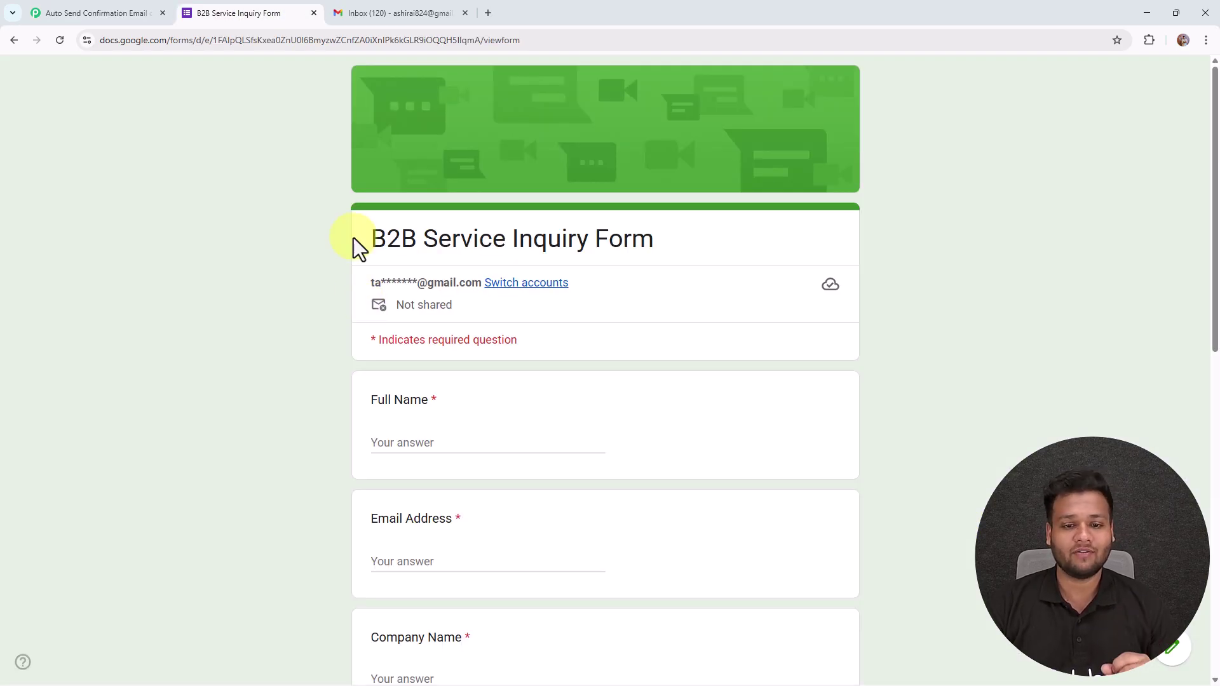
scroll(437, 422, down, 1)
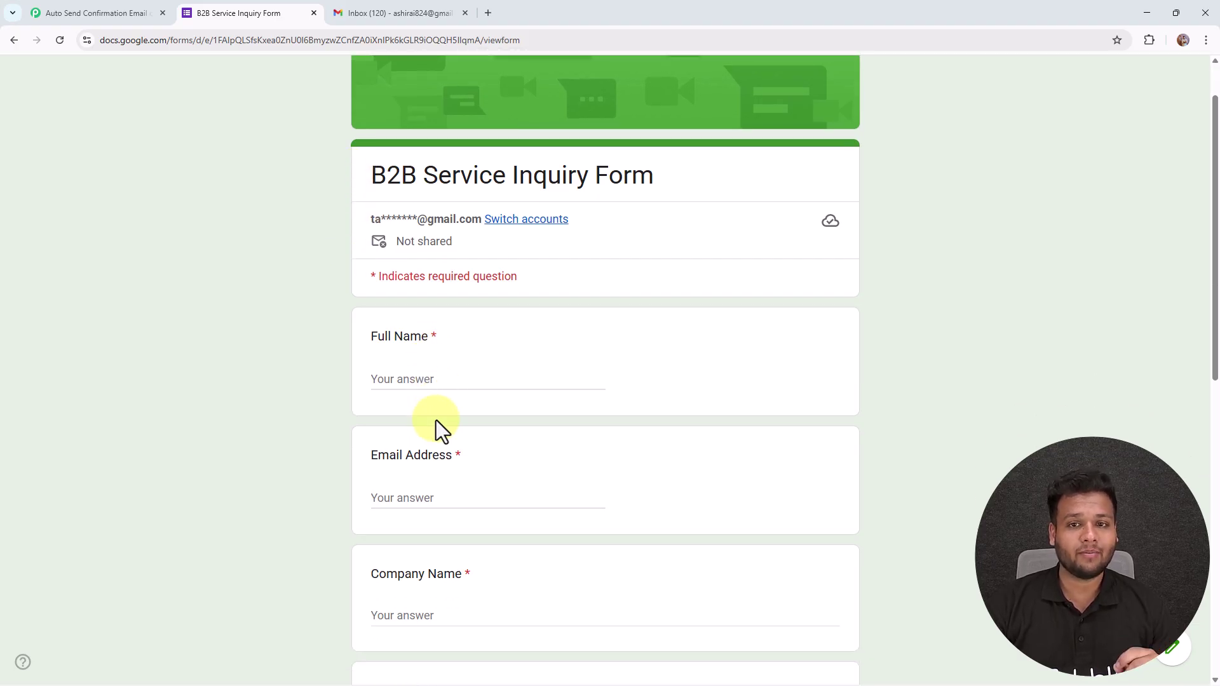
scroll(436, 421, down, 2)
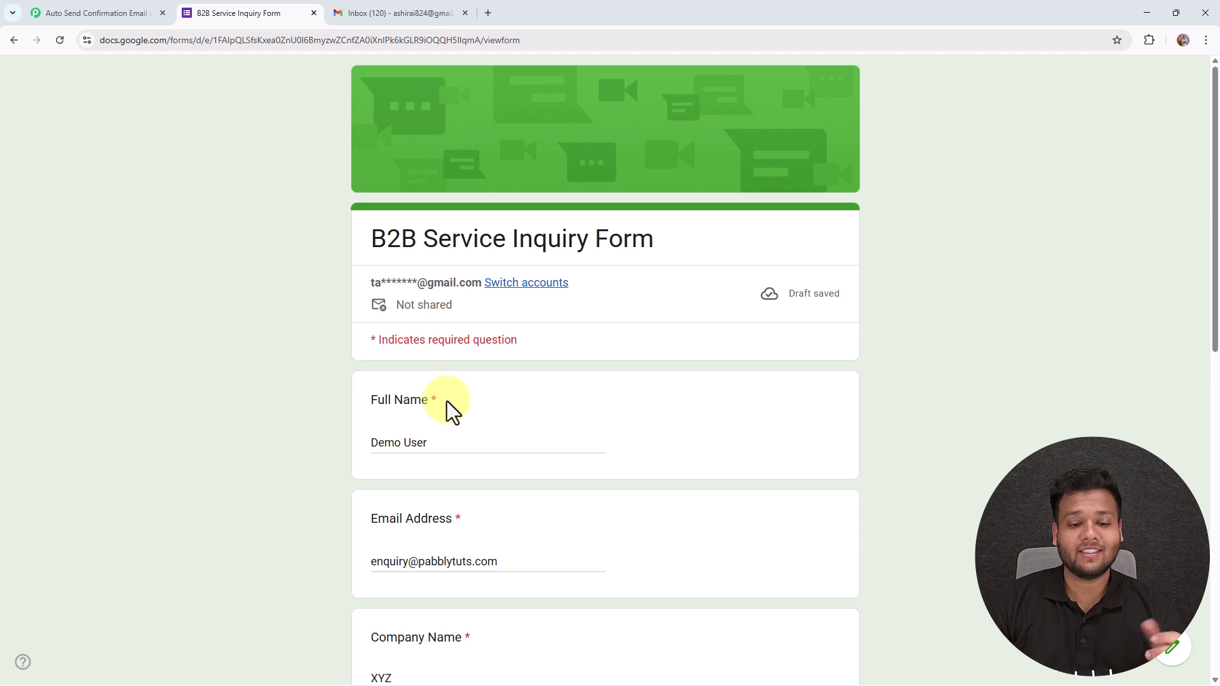
scroll(448, 401, down, 8)
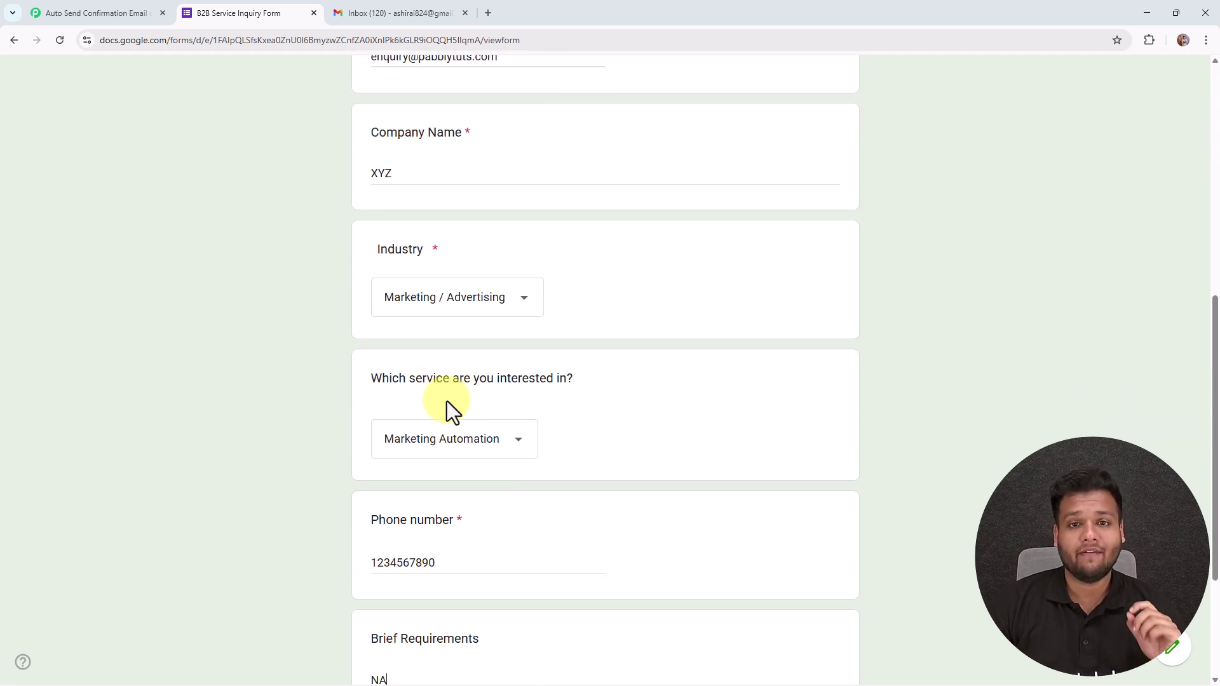
scroll(448, 401, down, 2)
click(389, 611)
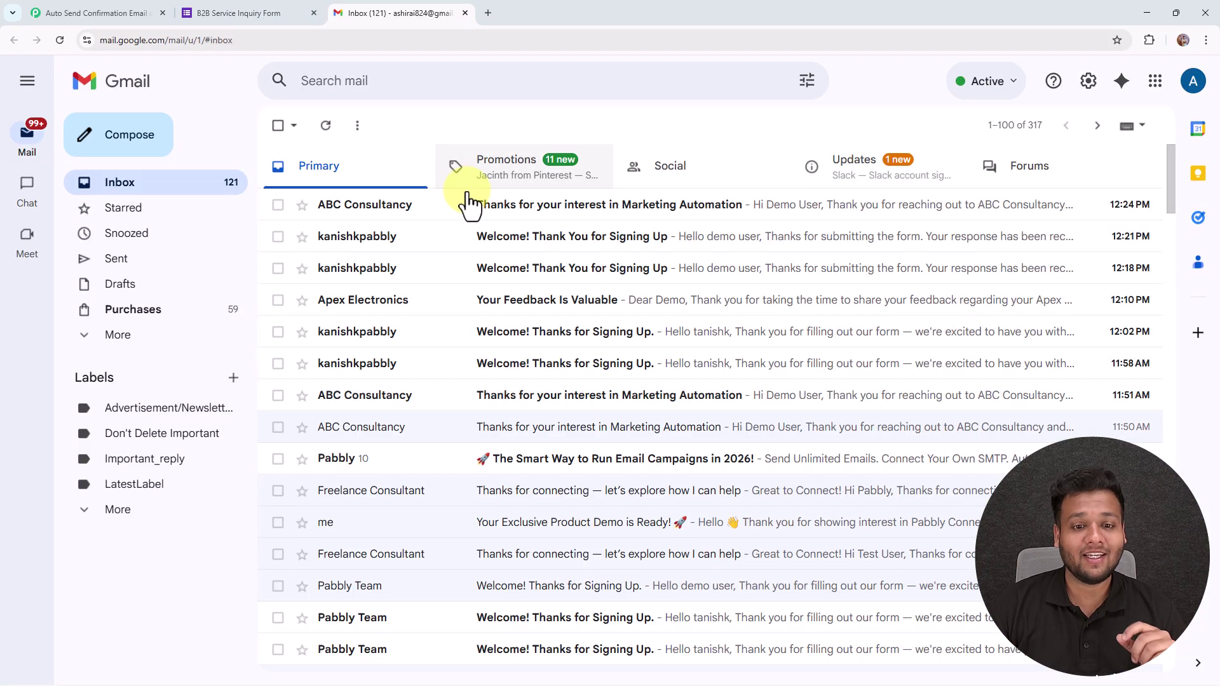
click(491, 206)
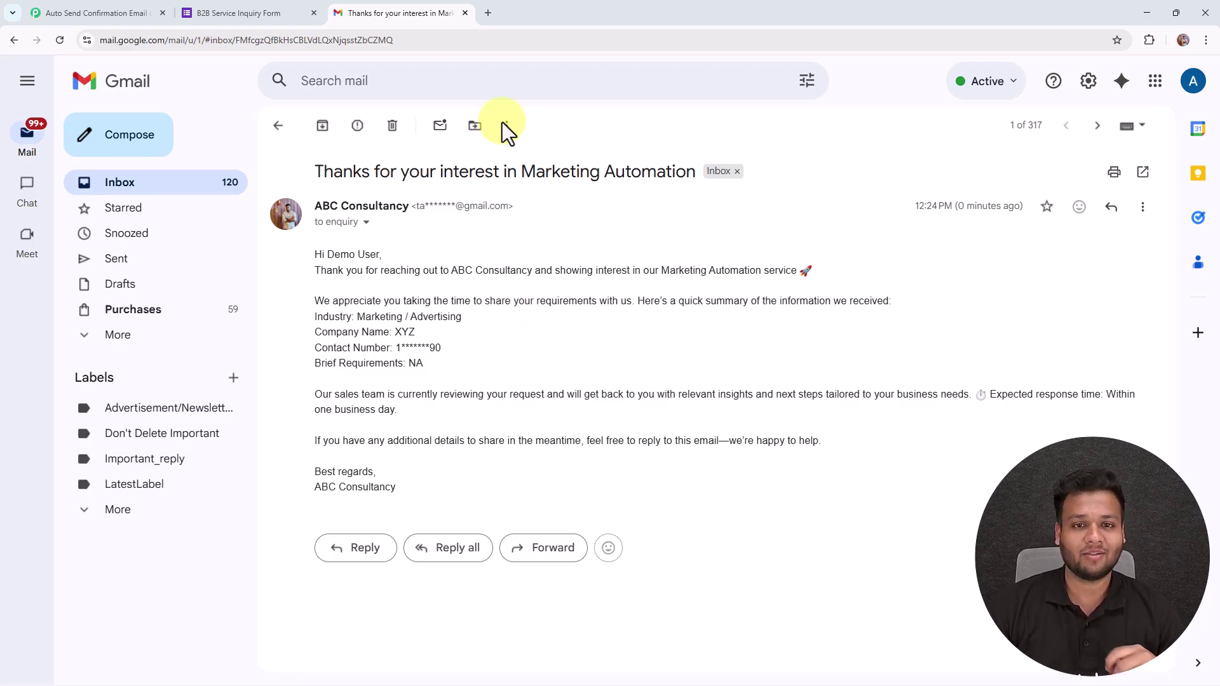
Open a blank browser tab and close the workflow, inquiry form and Gmail tabs
click(488, 12)
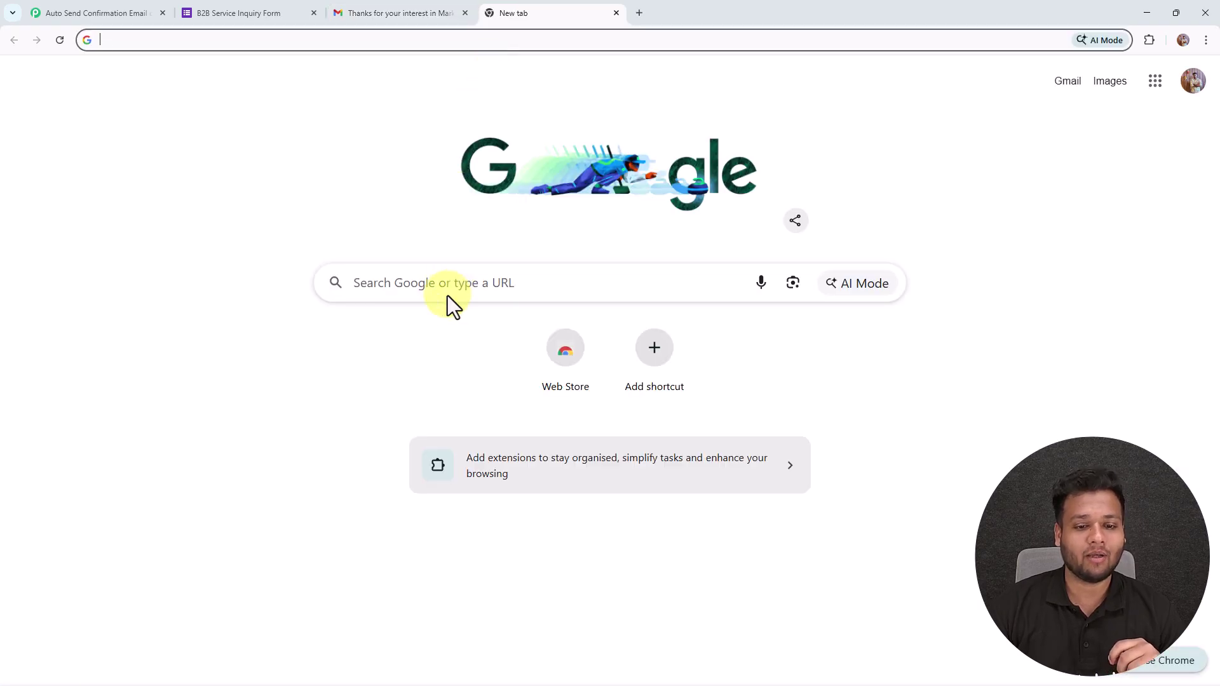
click(163, 13)
click(163, 13)
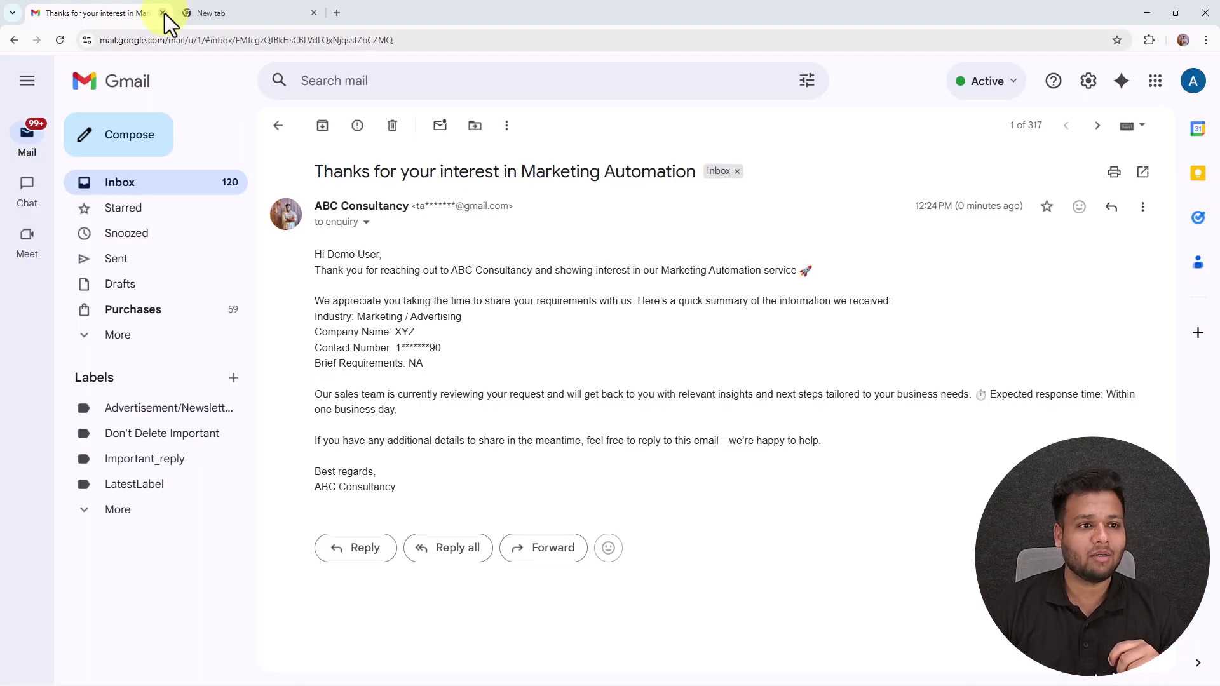
click(164, 13)
Find the Pabbly Connect website through a Google search and sign in to its dashboard
click(409, 283)
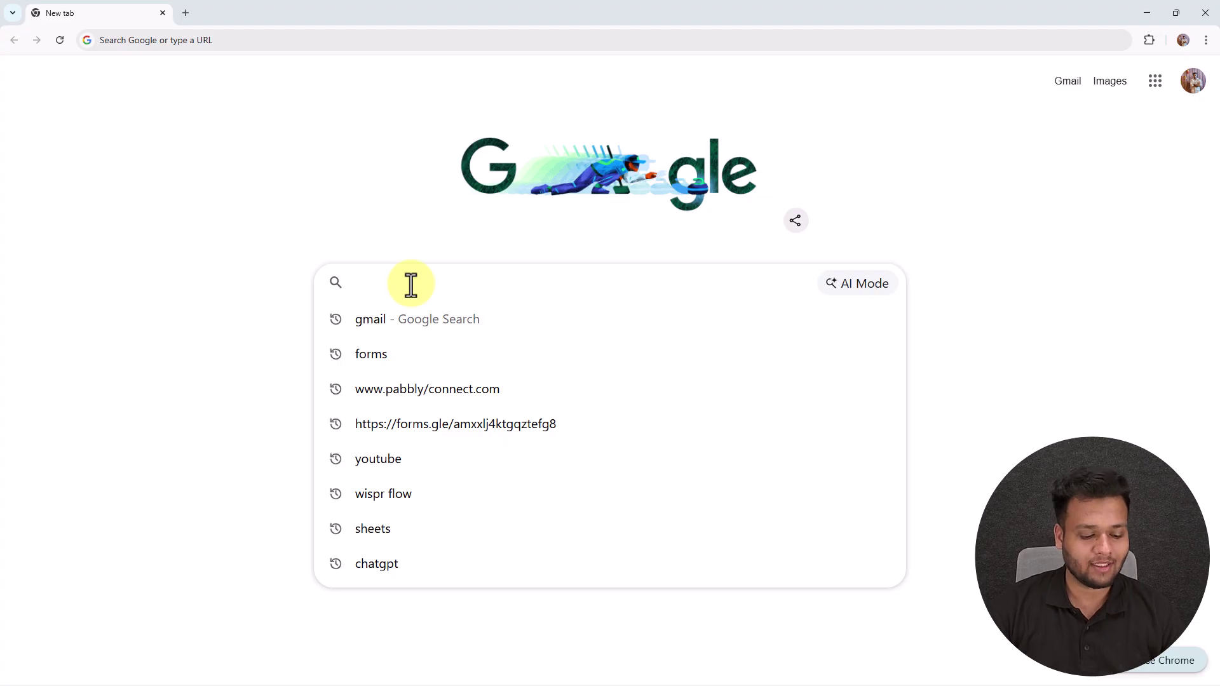
text(www)
key(Return)
click(422, 233)
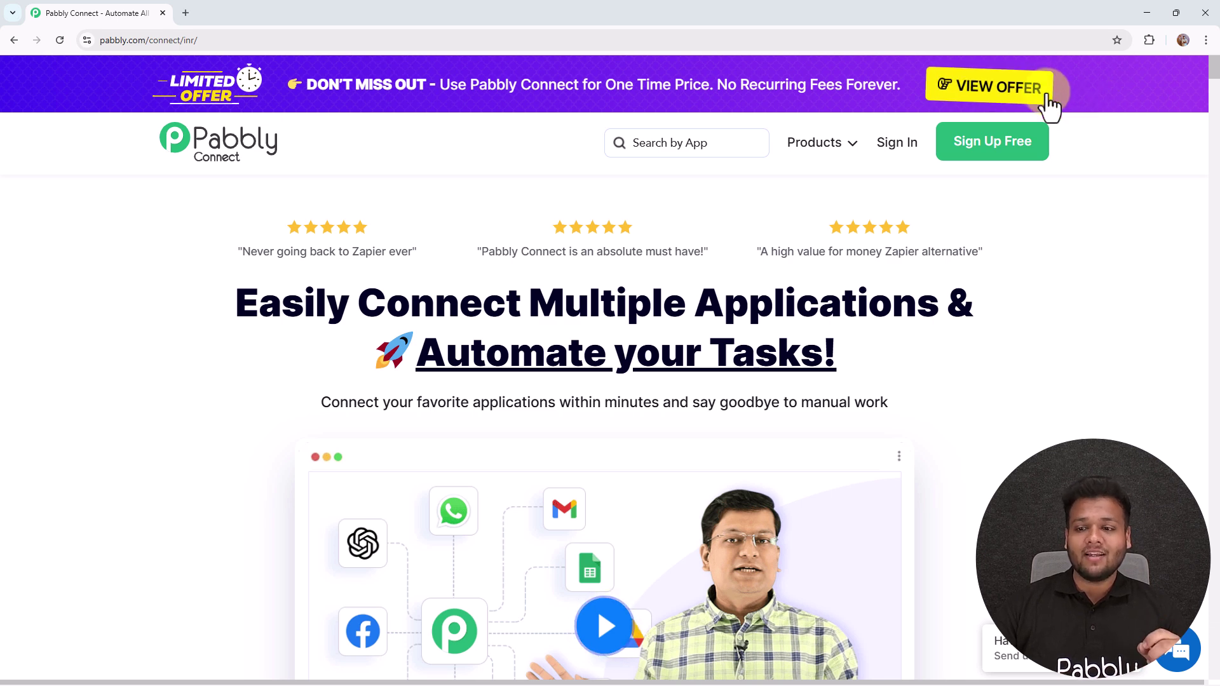
click(906, 152)
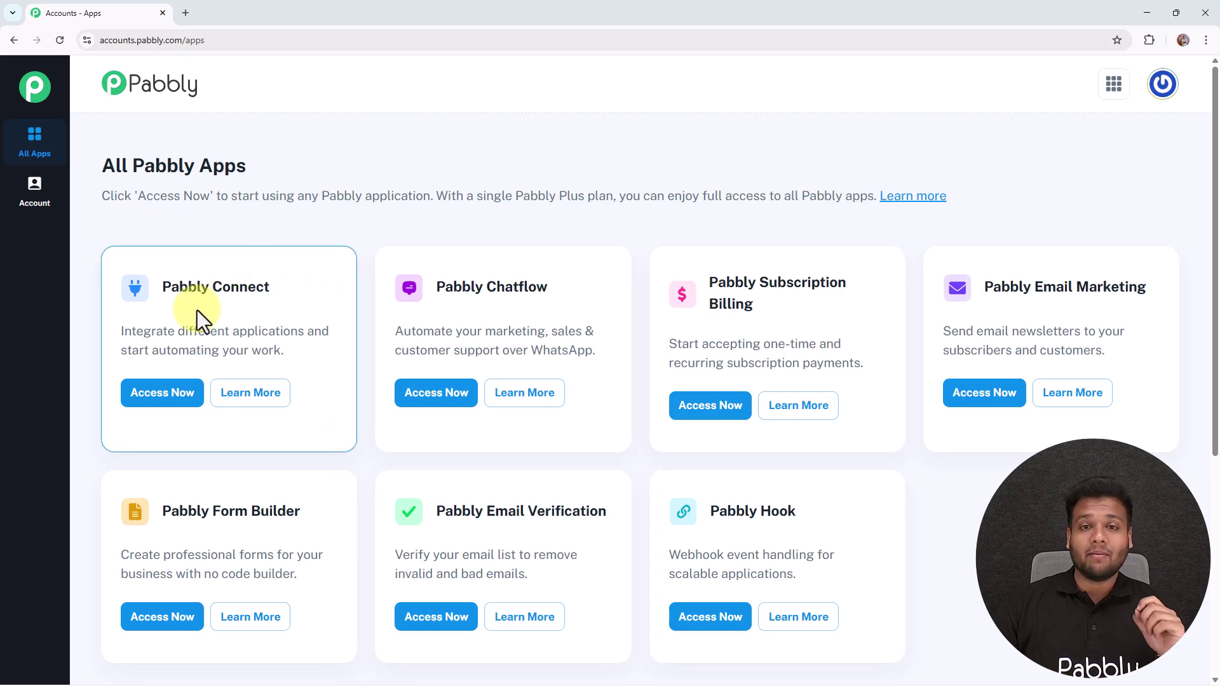
click(169, 392)
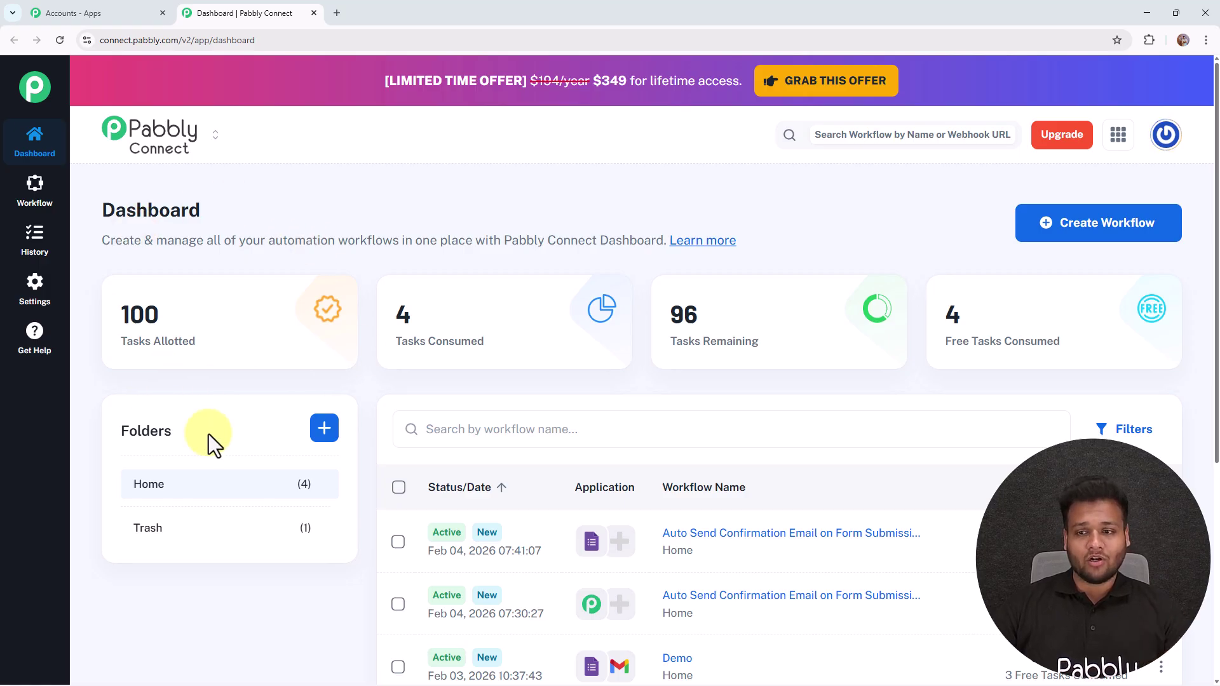
Create a workflow in the New (Beta) builder named "Auto Send Confirmation Email on Form Submission" in the Home folder
mouse_move(1116, 279)
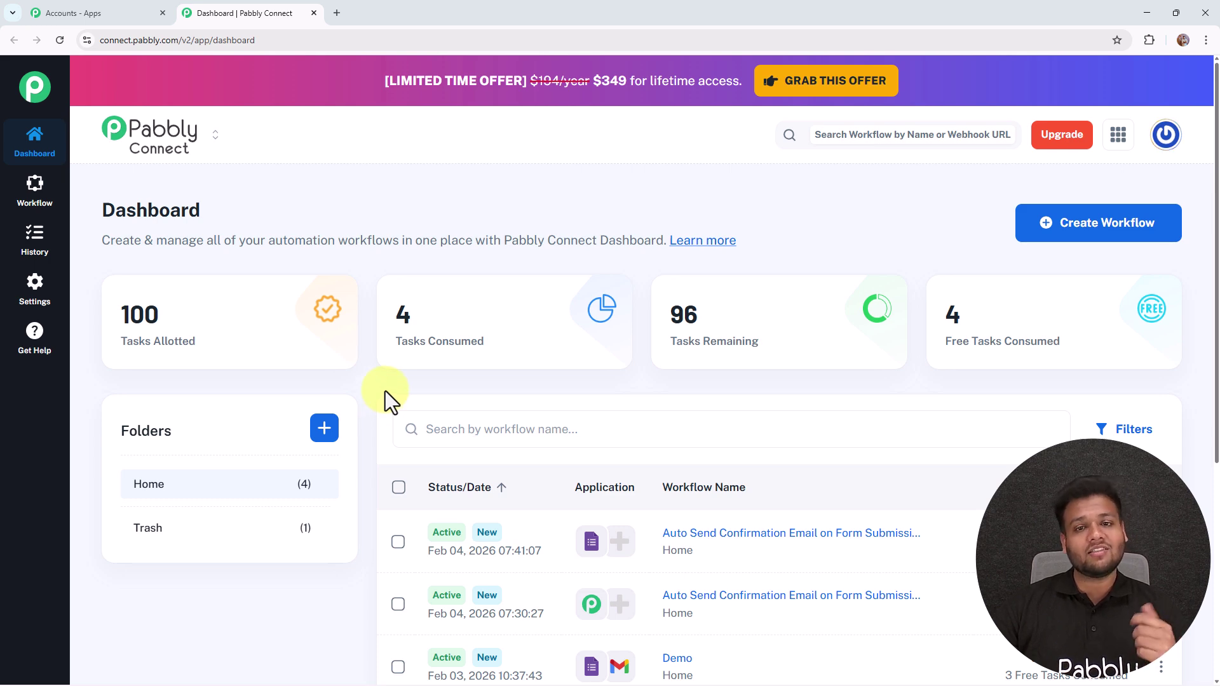
click(1060, 237)
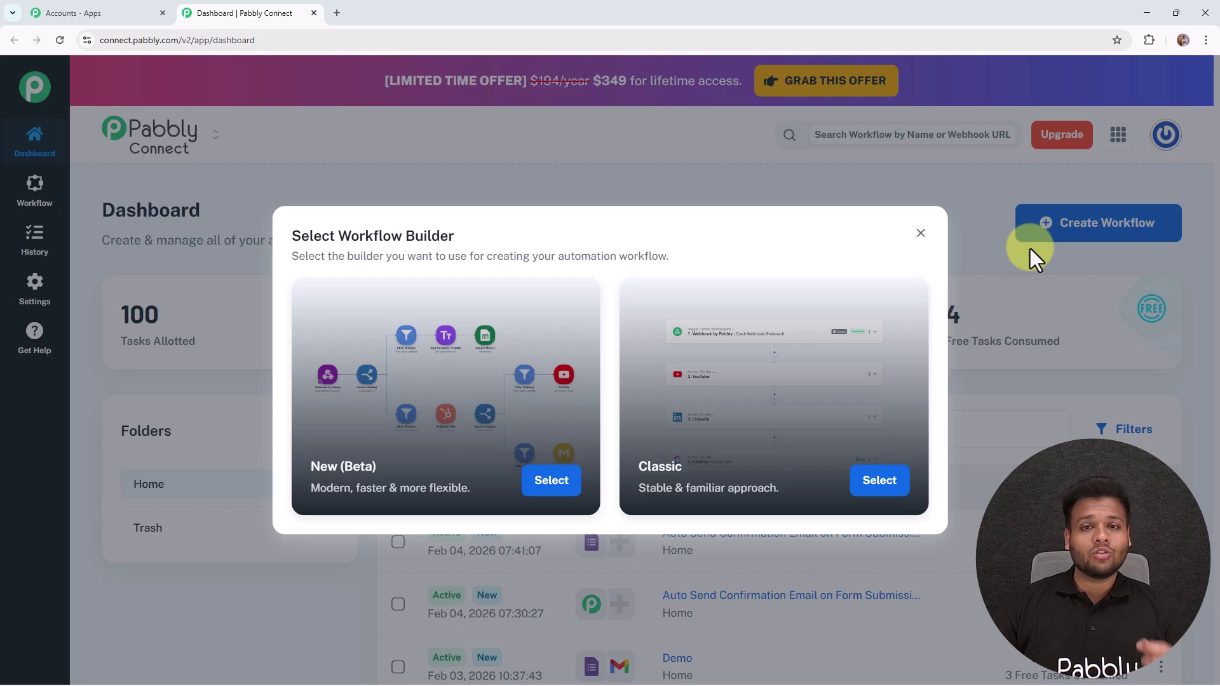
click(490, 412)
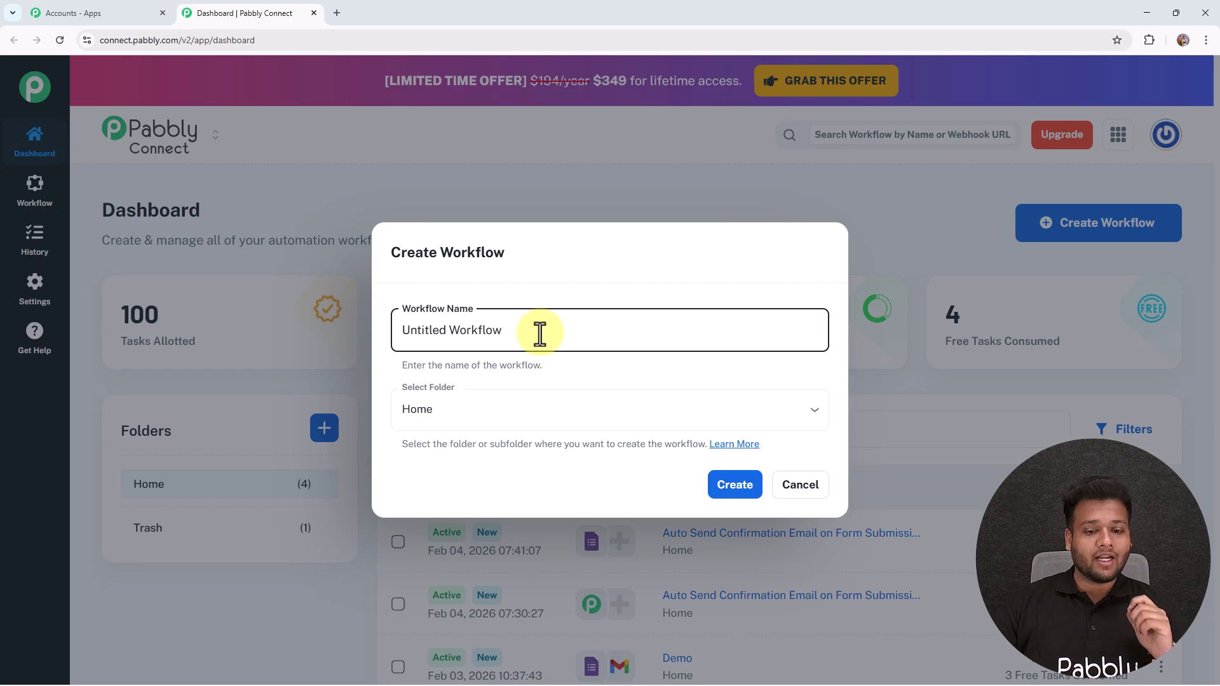
triple_click(540, 333)
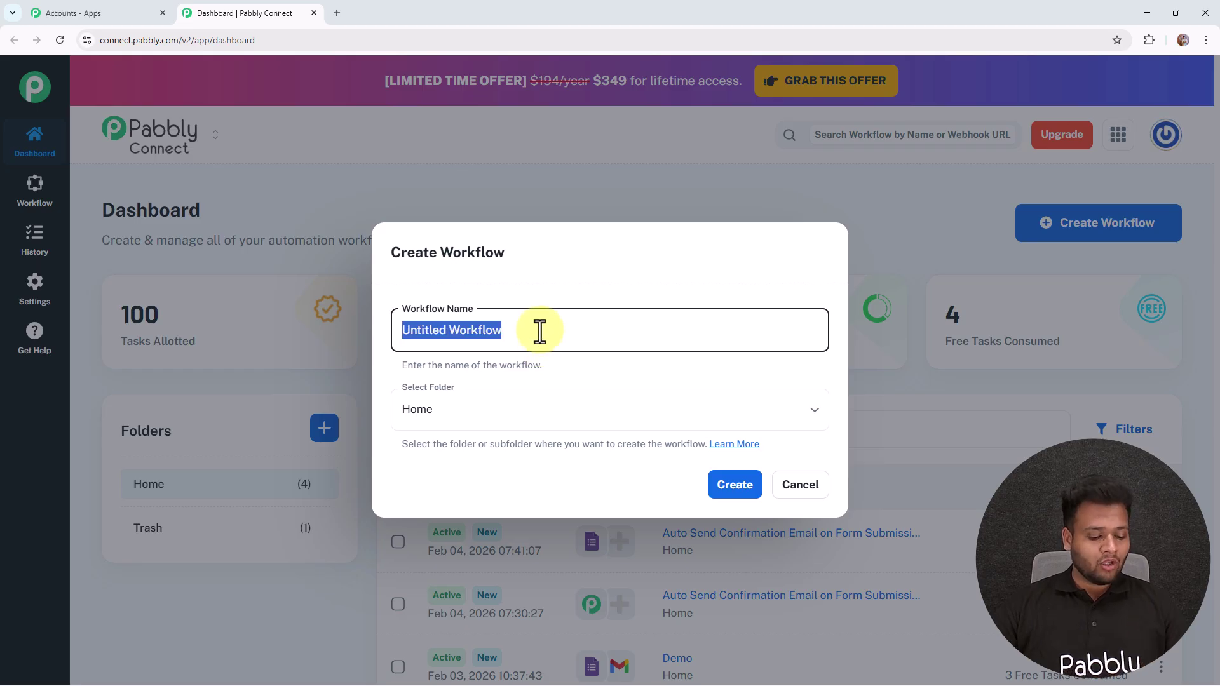
text(Auto Send Confirmation Email on Form Submission)
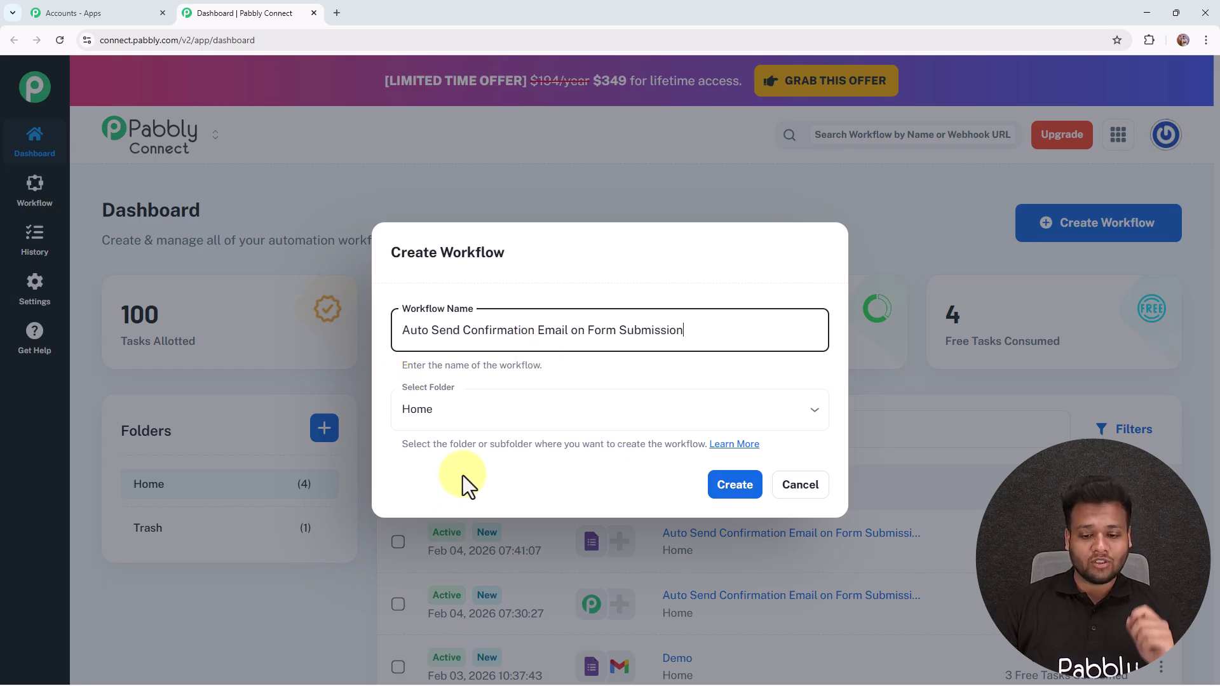
click(758, 491)
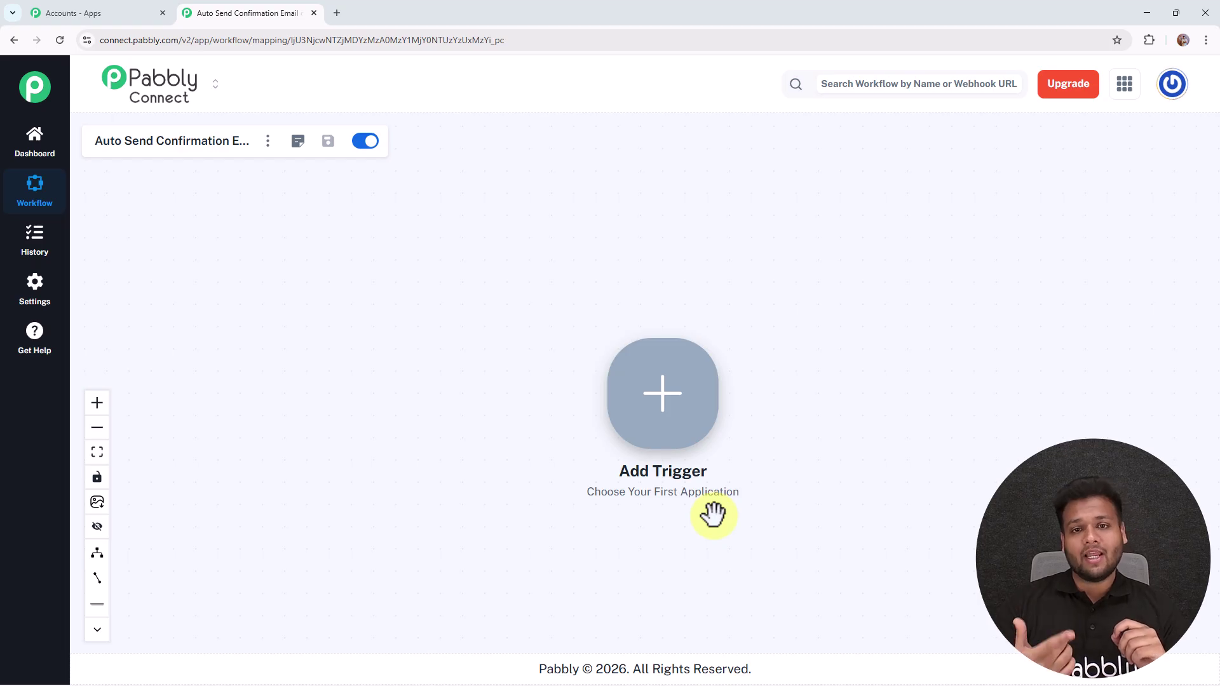
Add Google Forms as the workflow's trigger with the New Response Received event and connect it
click(669, 420)
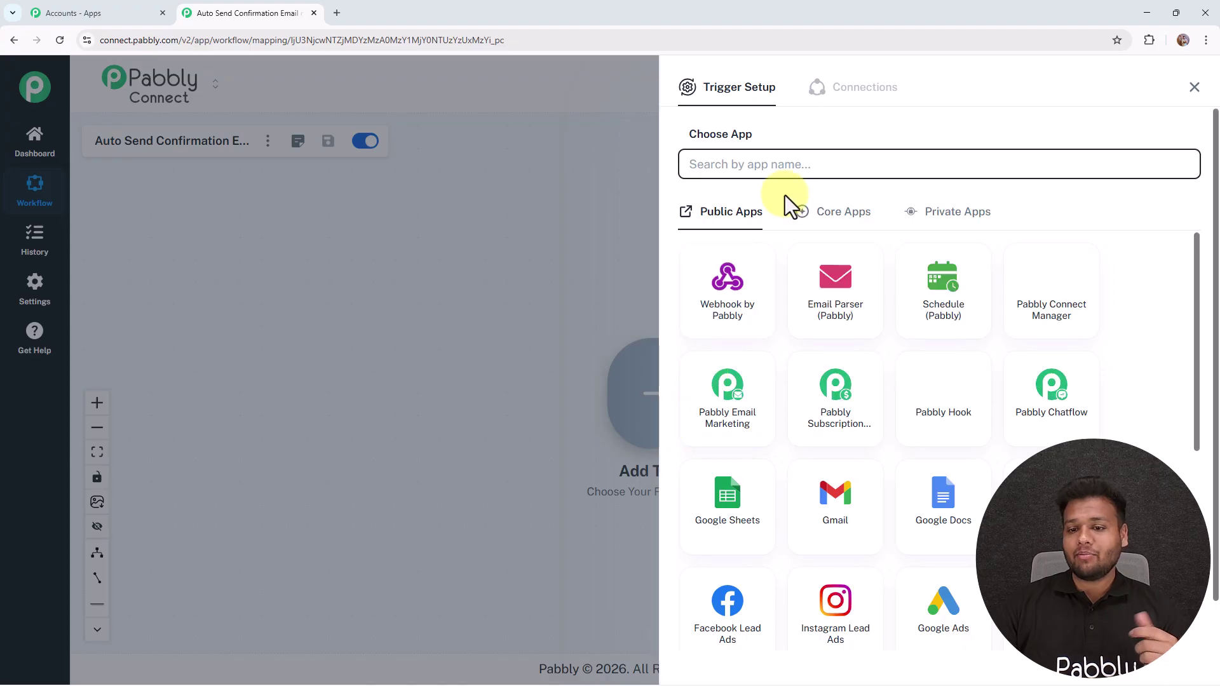
click(790, 167)
click(776, 204)
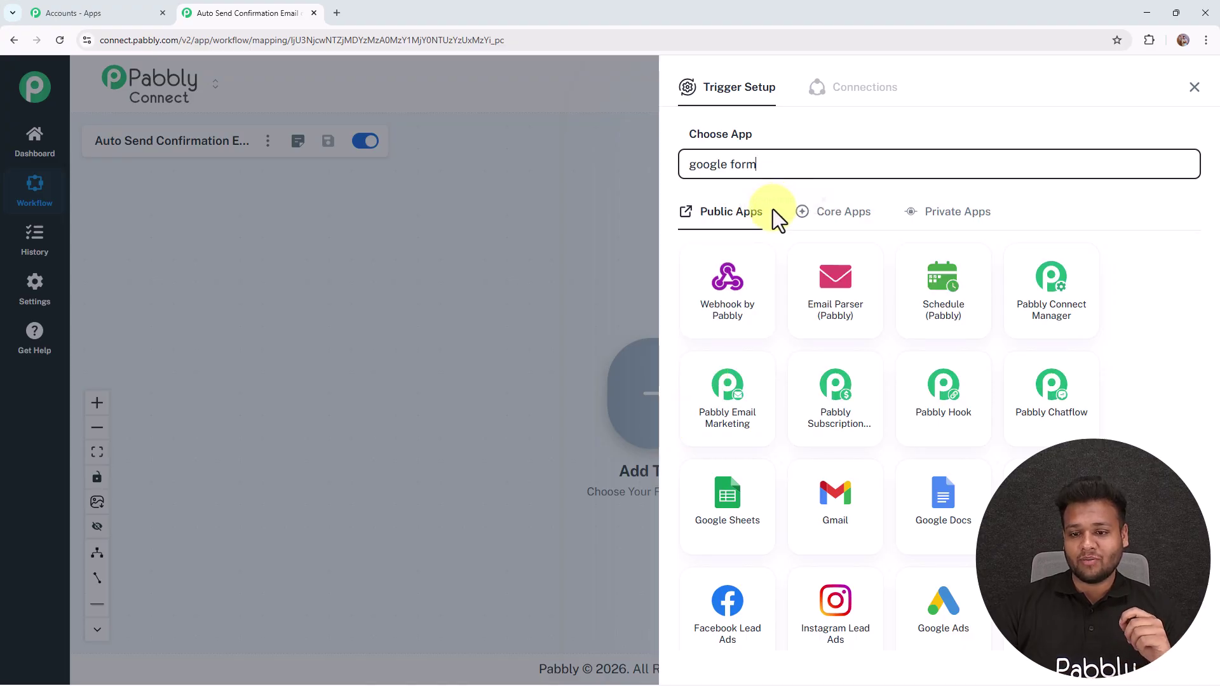
click(730, 279)
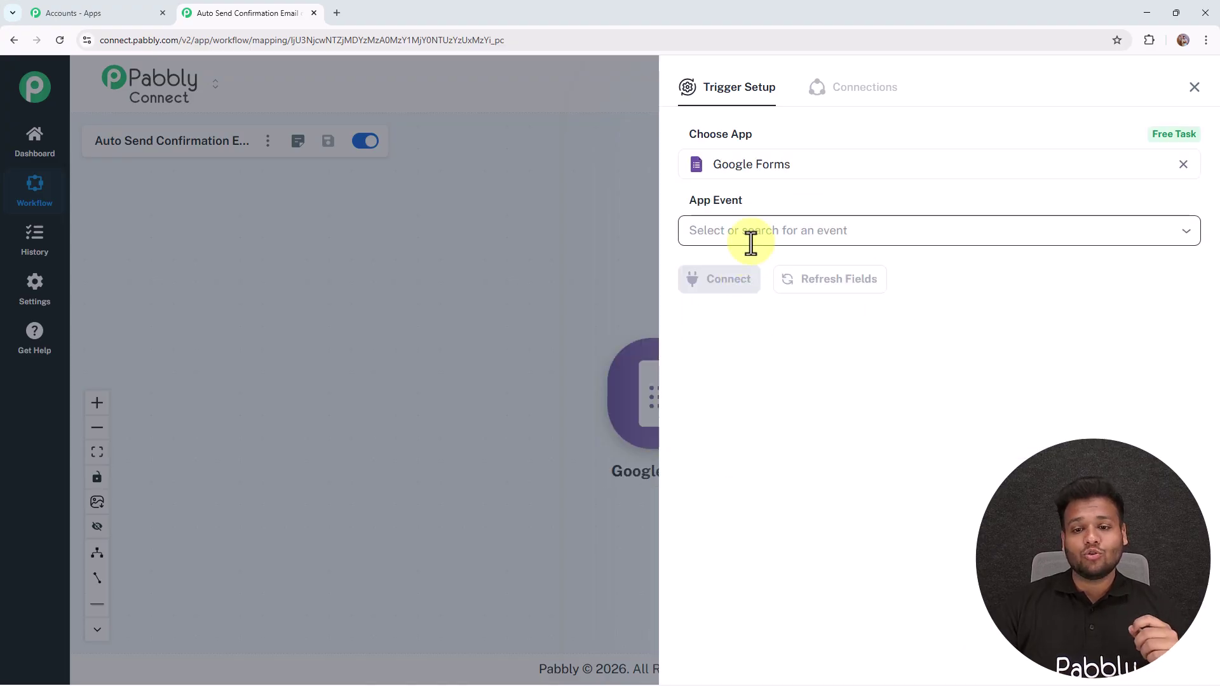
click(751, 242)
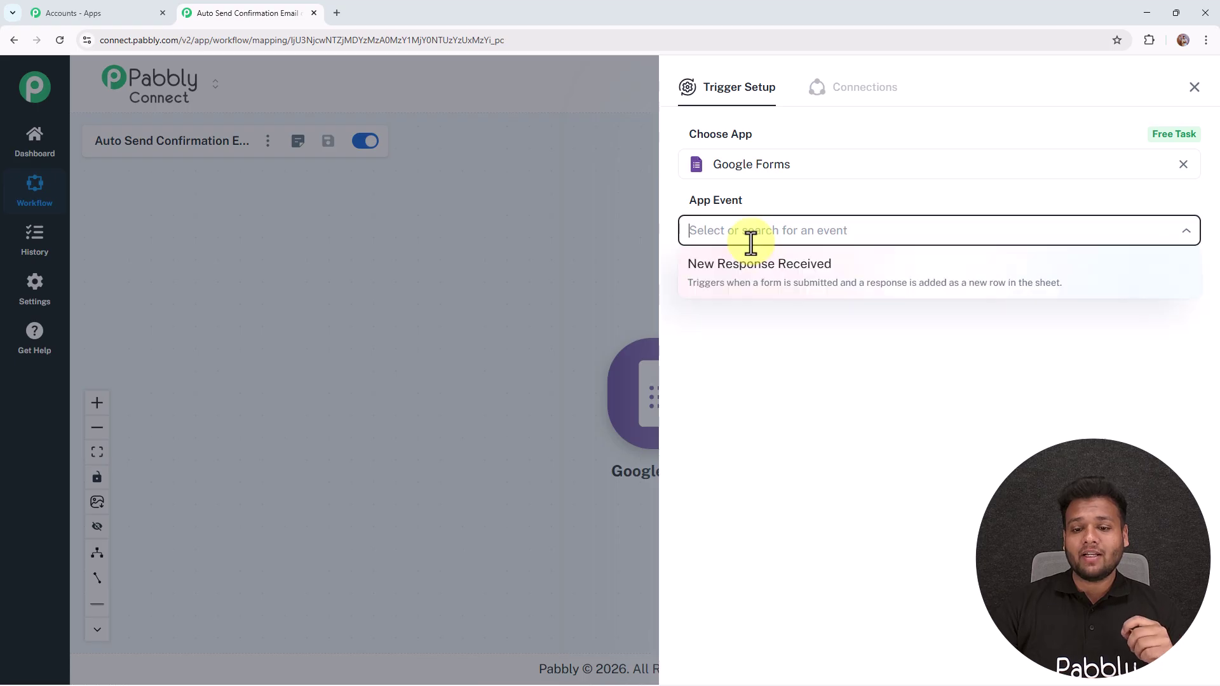
click(739, 275)
click(727, 292)
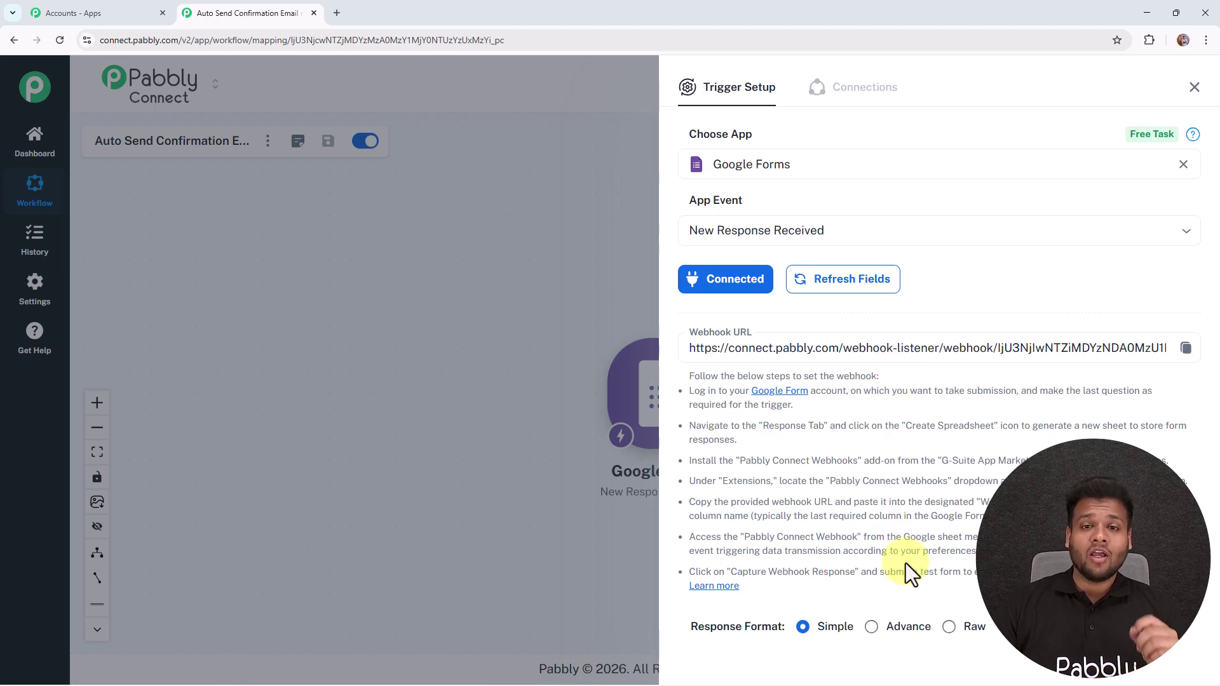
Sign in to Google Forms from the trigger's setup instructions and open the Contact Information form to review its questions
click(796, 399)
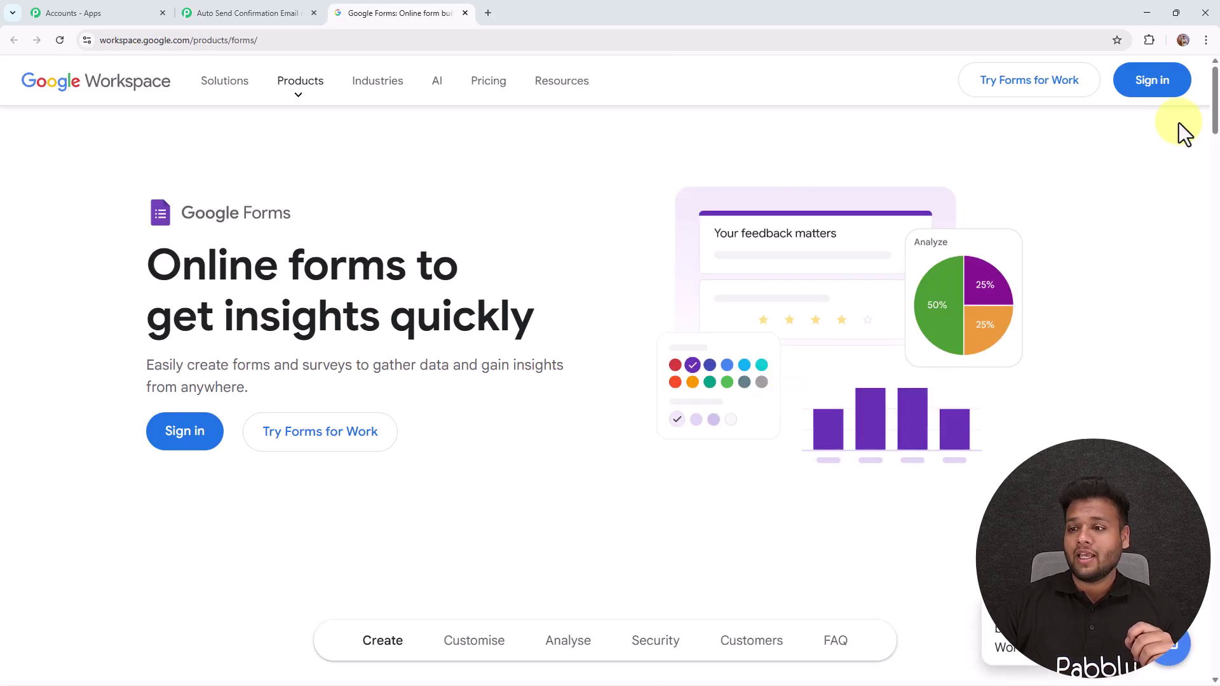
click(1149, 83)
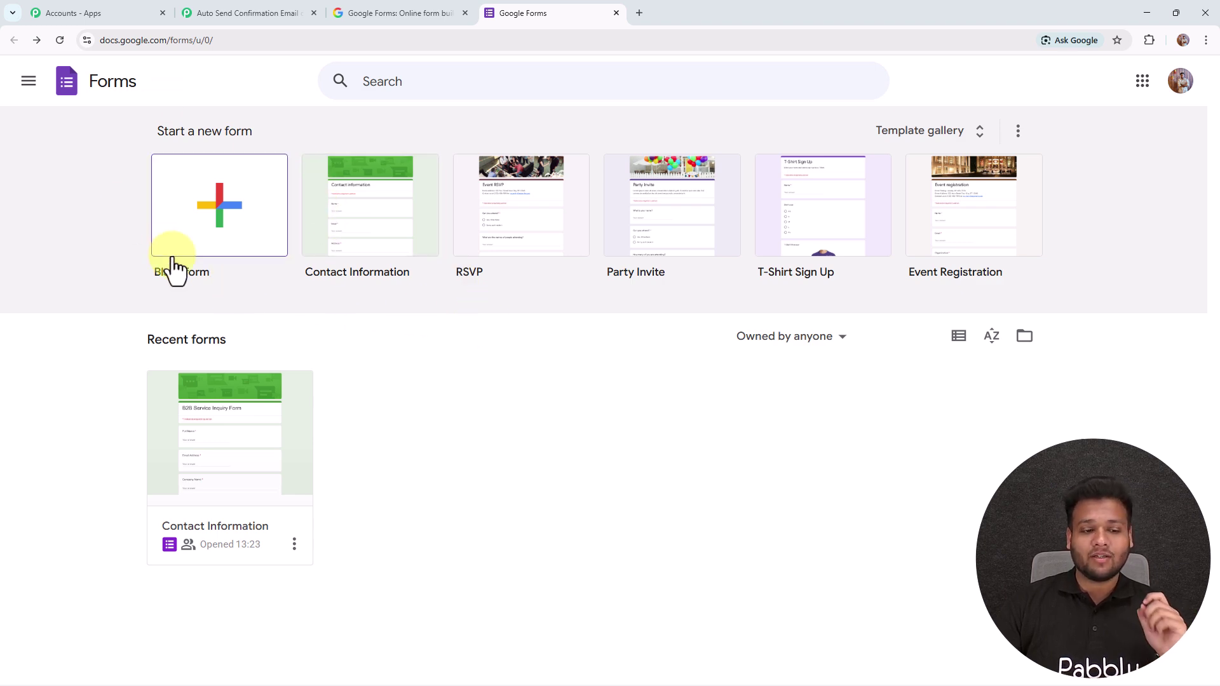
click(240, 438)
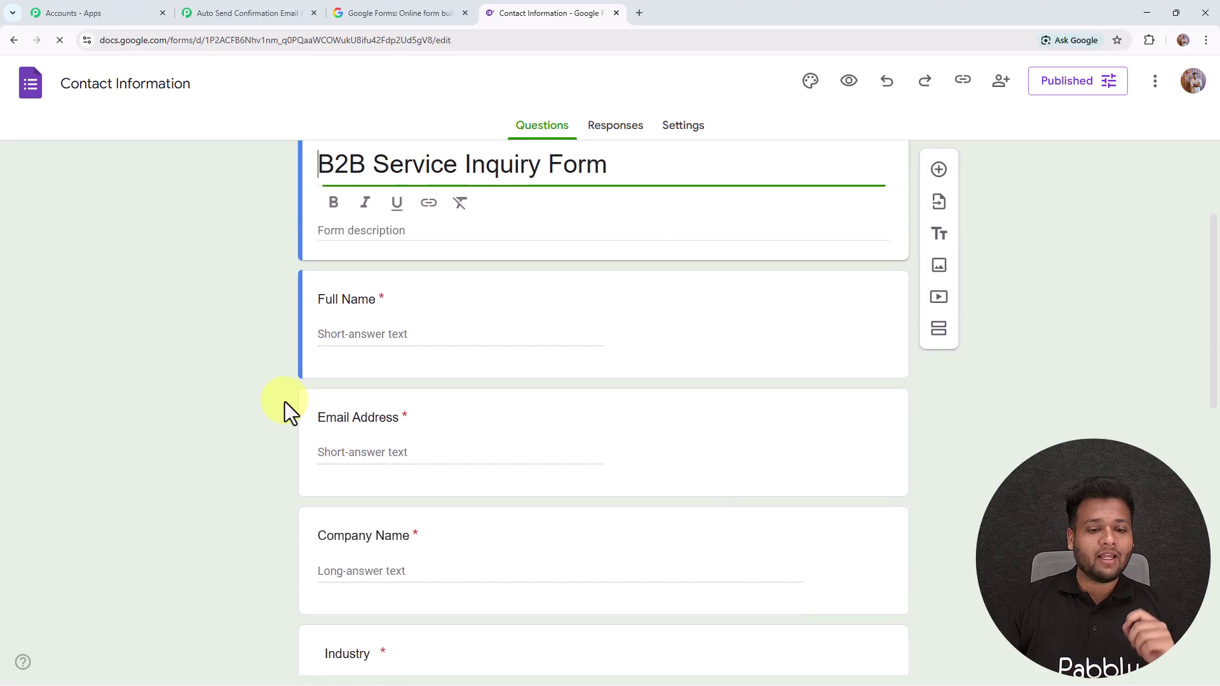
scroll(284, 391, down, 2)
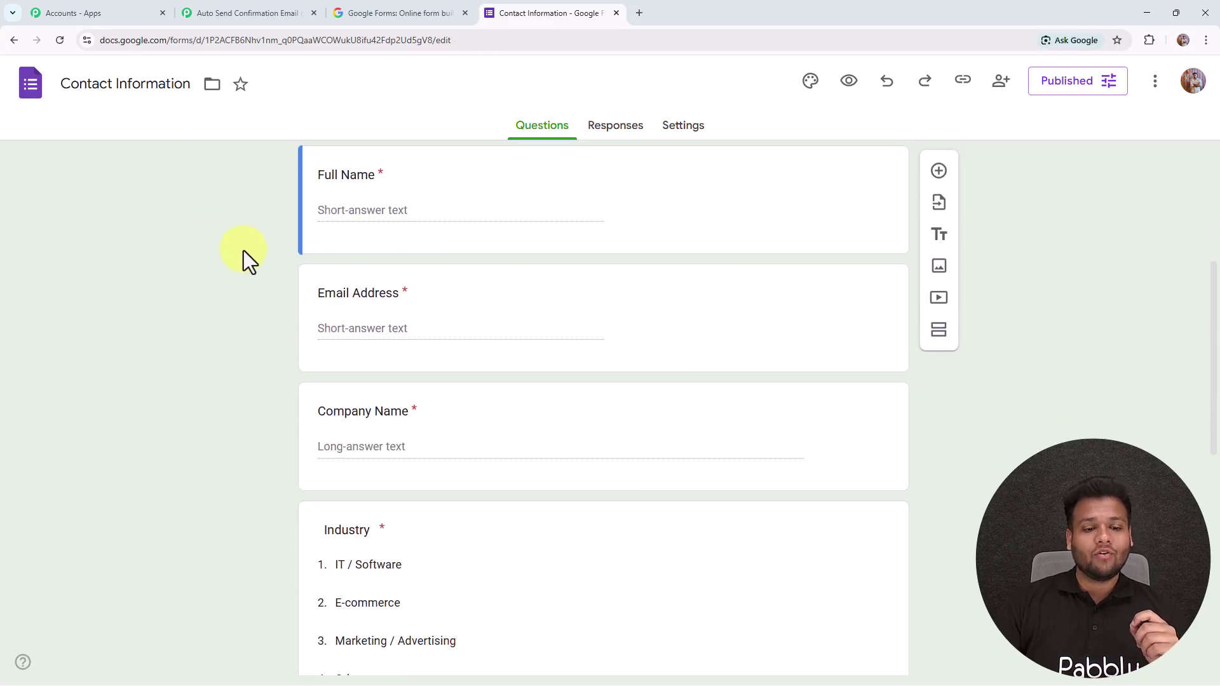
scroll(338, 367, down, 2)
scroll(341, 362, down, 1)
scroll(341, 353, up, 1)
scroll(341, 353, down, 4)
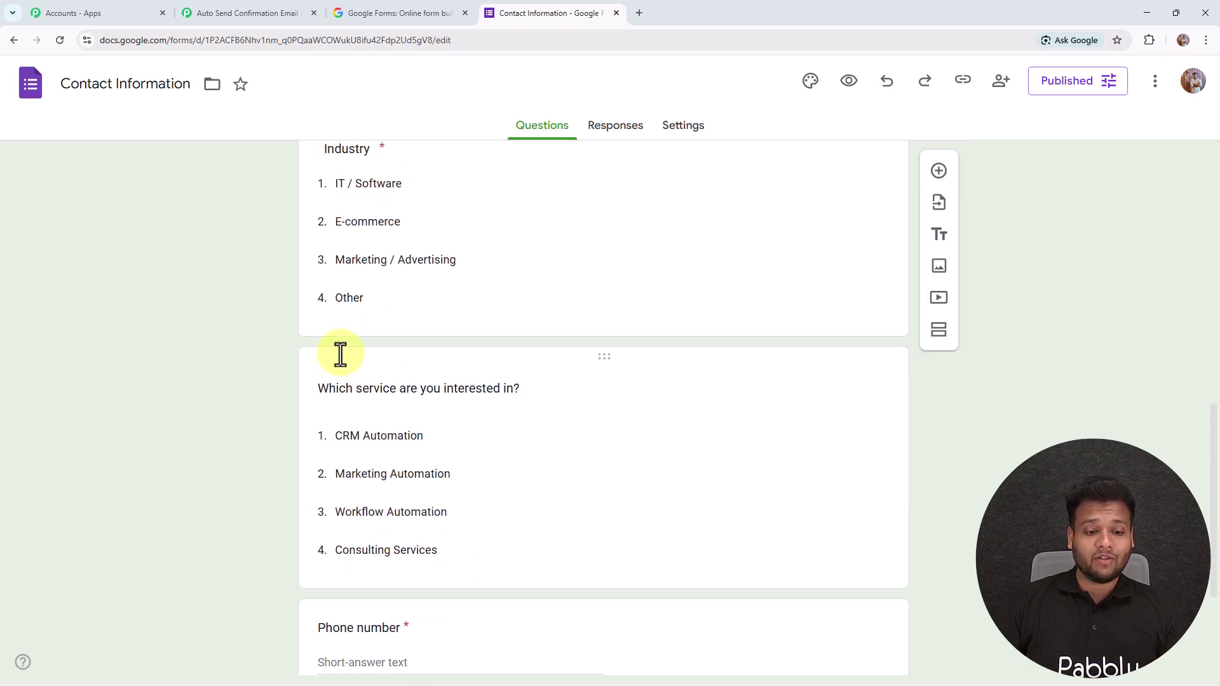
scroll(340, 354, down, 3)
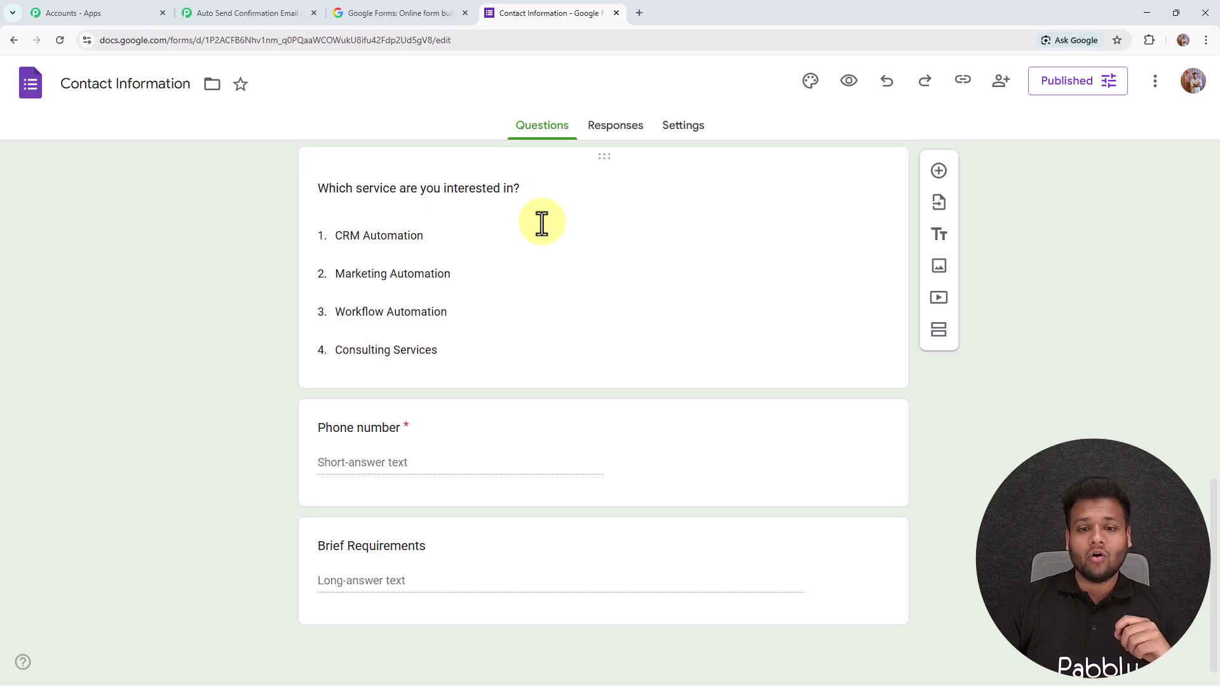
Open the form's linked response spreadsheet and look up the Pabbly Connect Webhooks add-on in the Google Workspace Marketplace
click(608, 135)
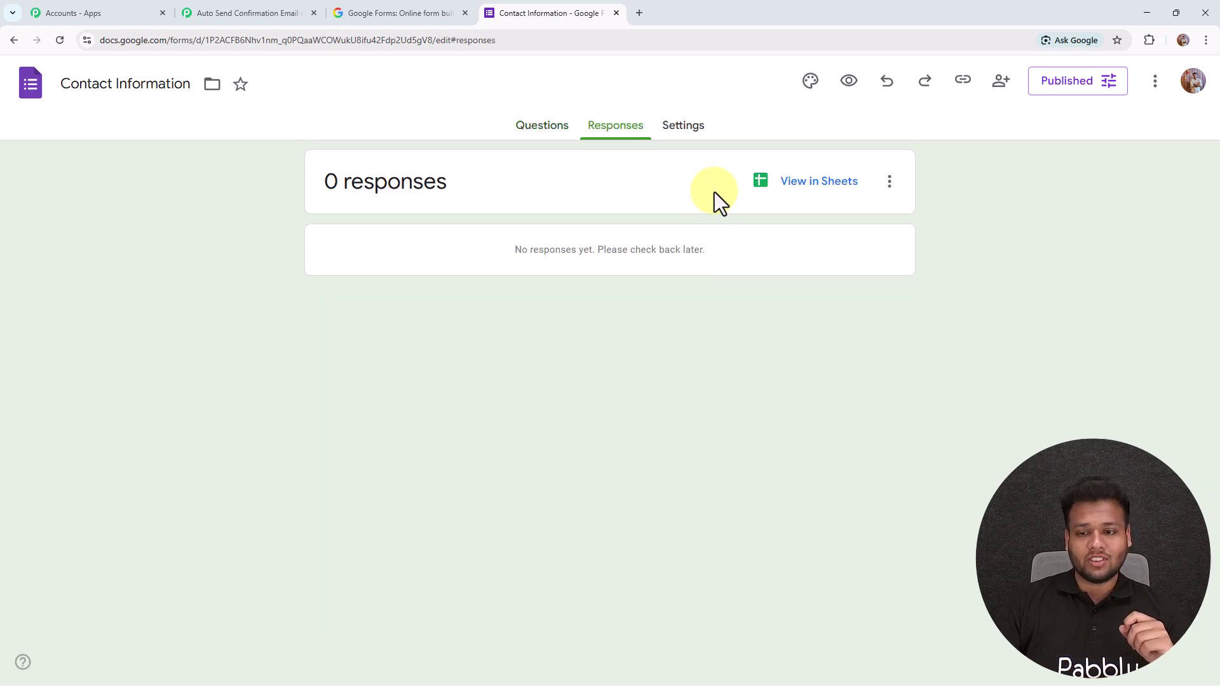
click(833, 208)
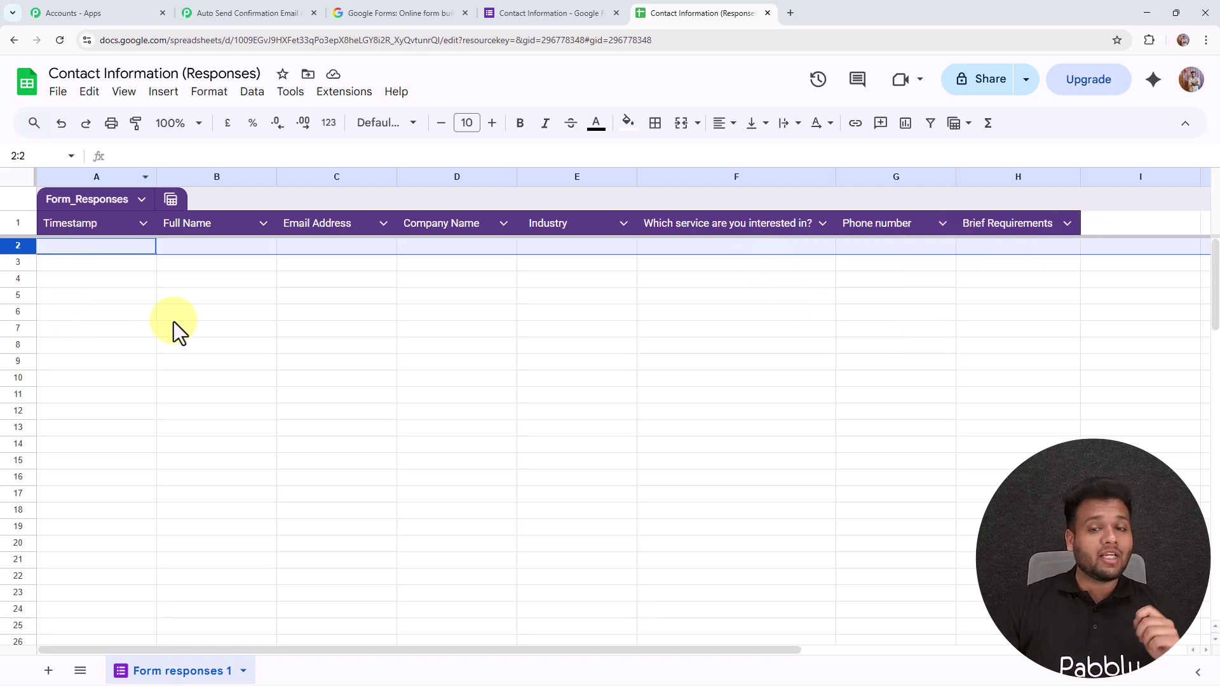
click(342, 101)
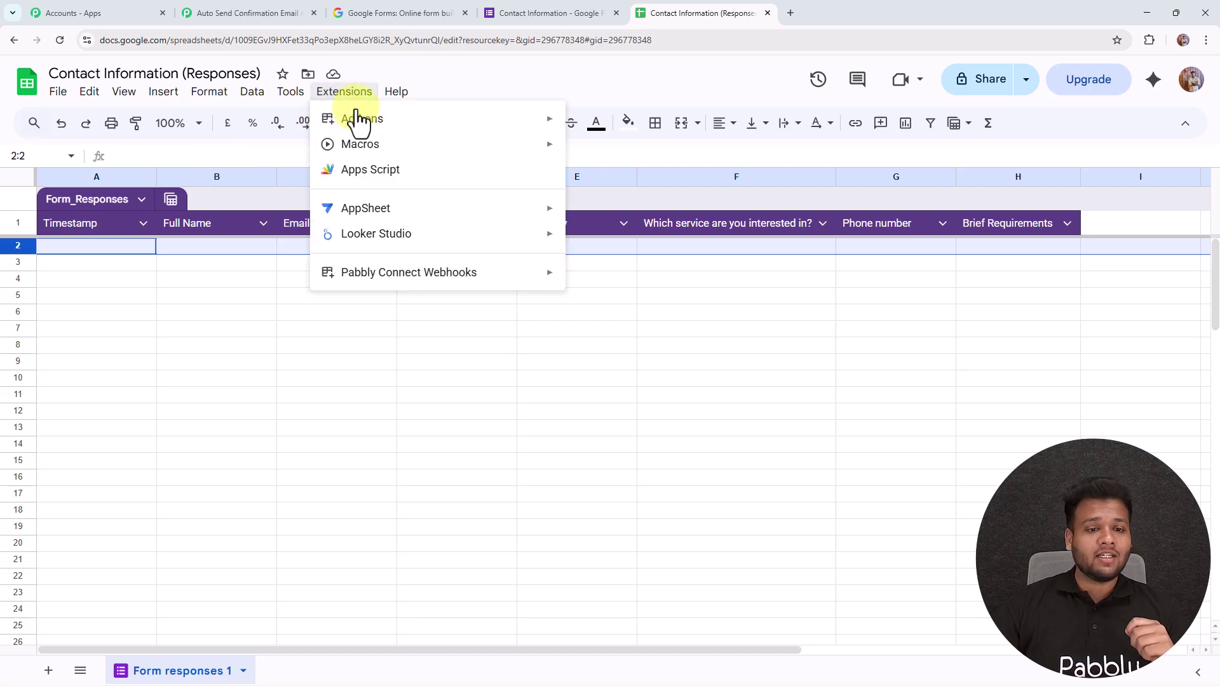
mouse_move(368, 125)
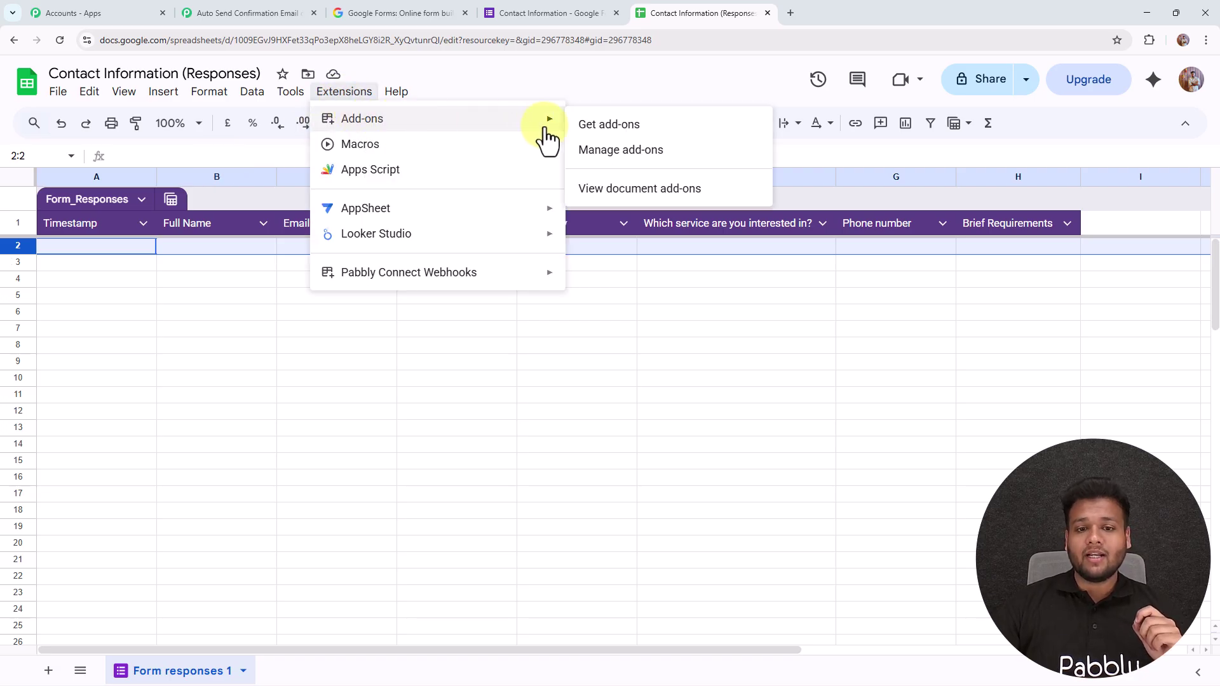
click(604, 149)
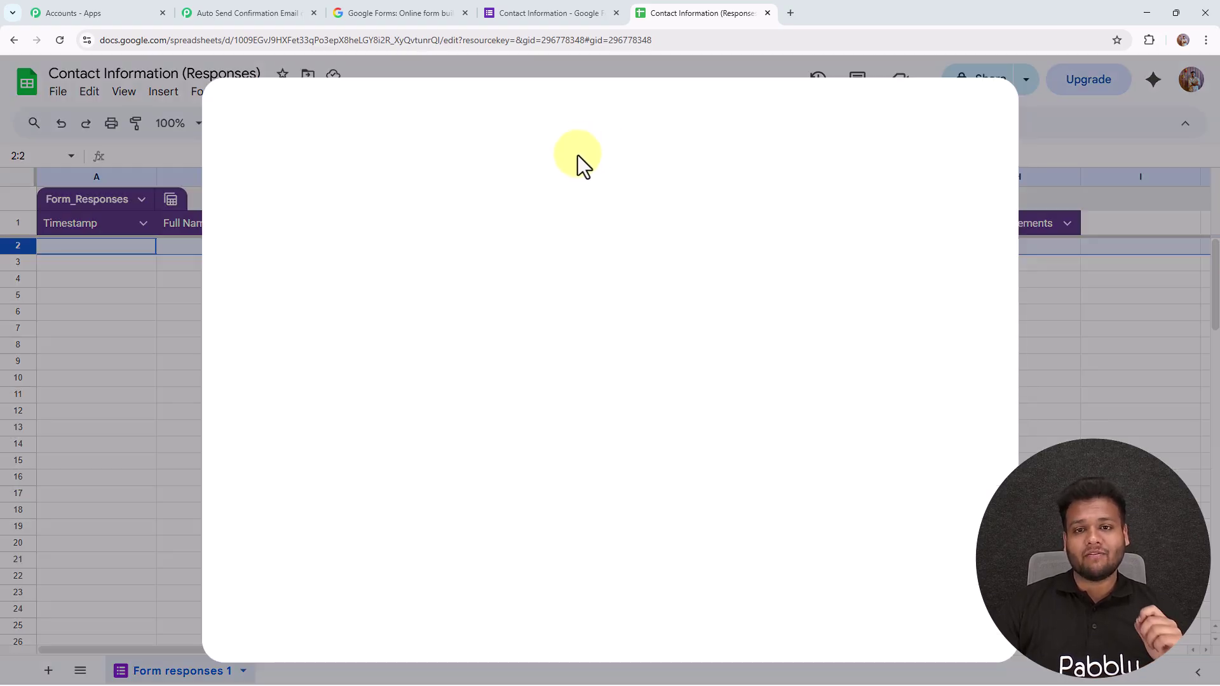
click(610, 123)
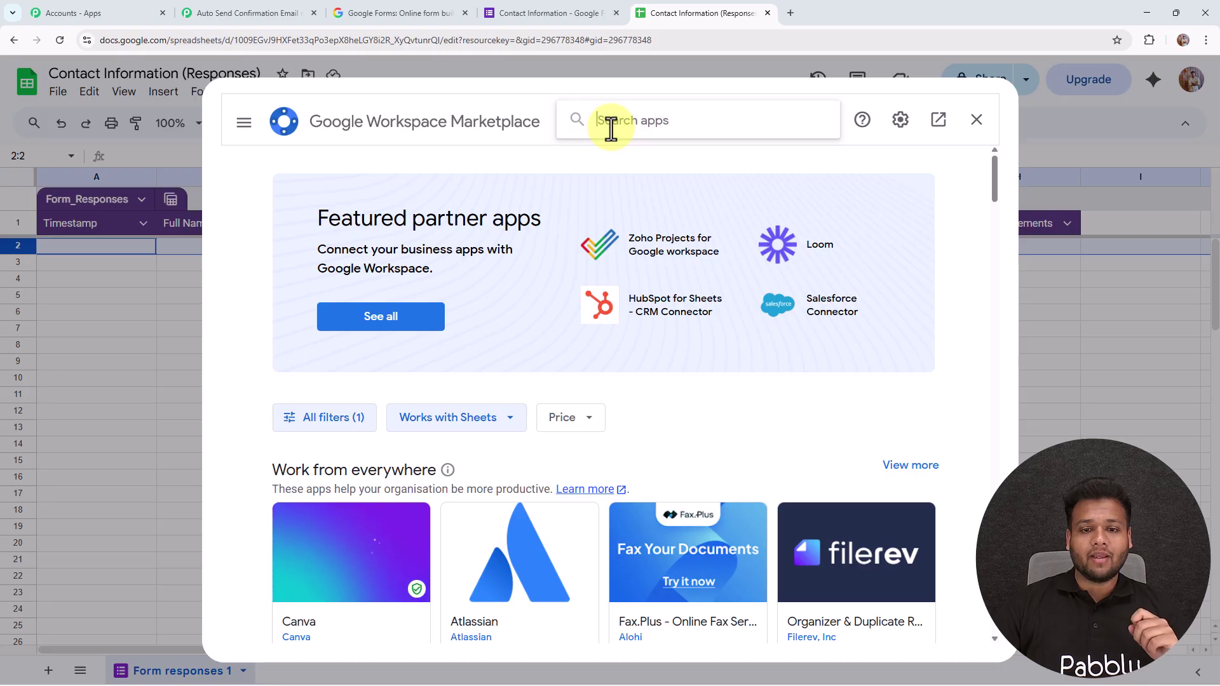
text(Pabbly Connect Webhooks)
click(611, 134)
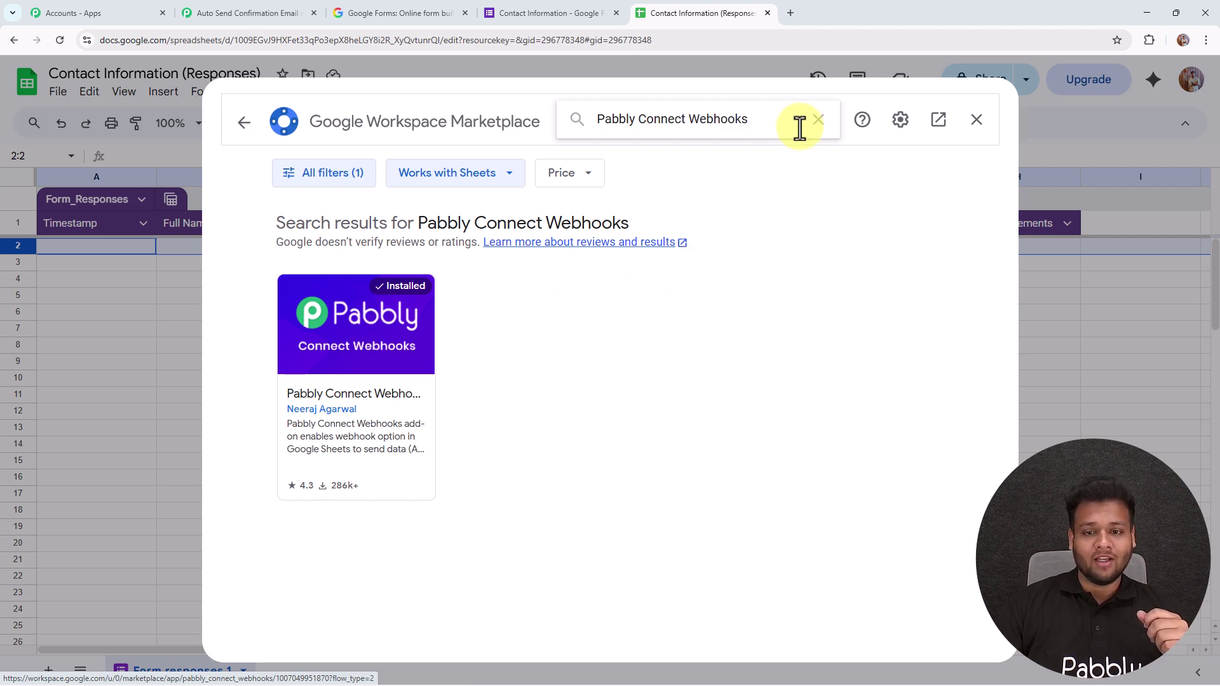
click(973, 122)
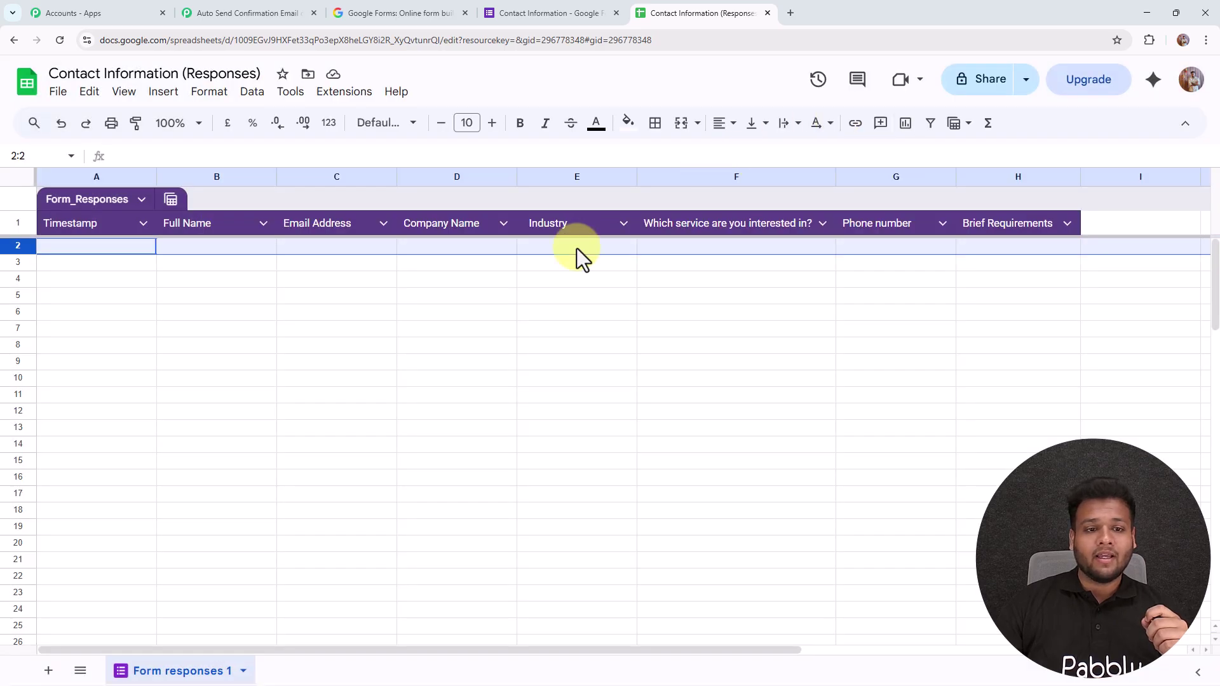
Configure the Pabbly Connect Webhooks initial setup for Form responses 1 with the workflow's webhook URL and trigger column H
click(348, 94)
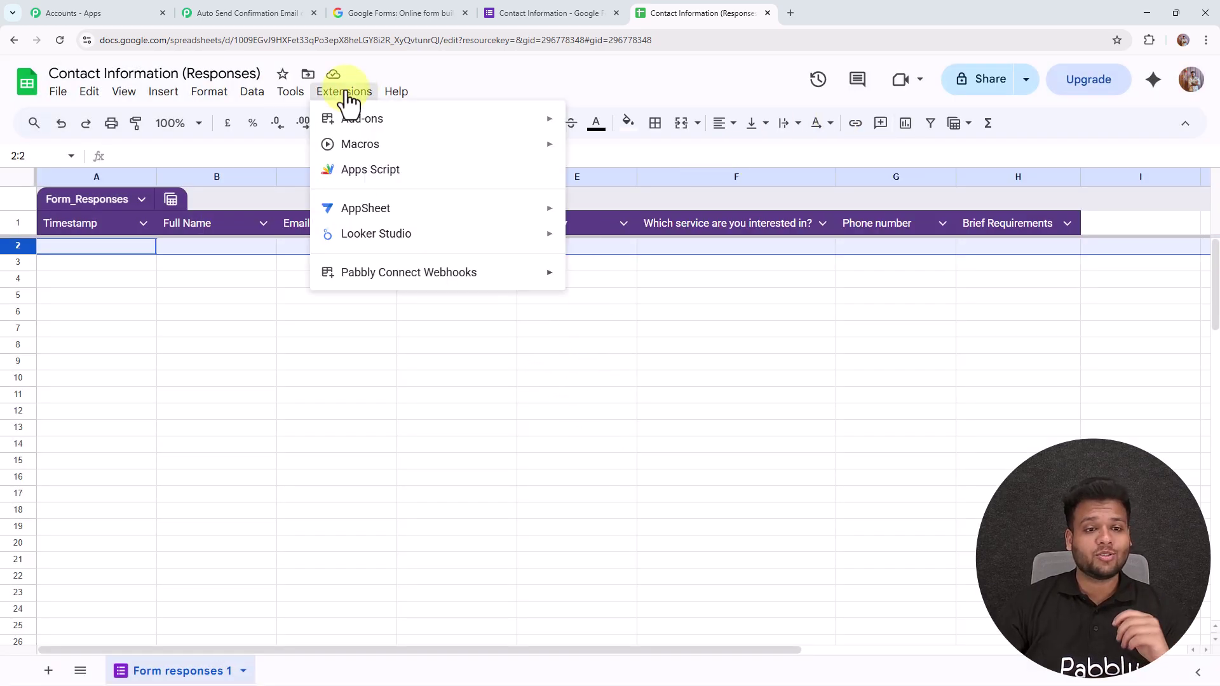
mouse_move(359, 289)
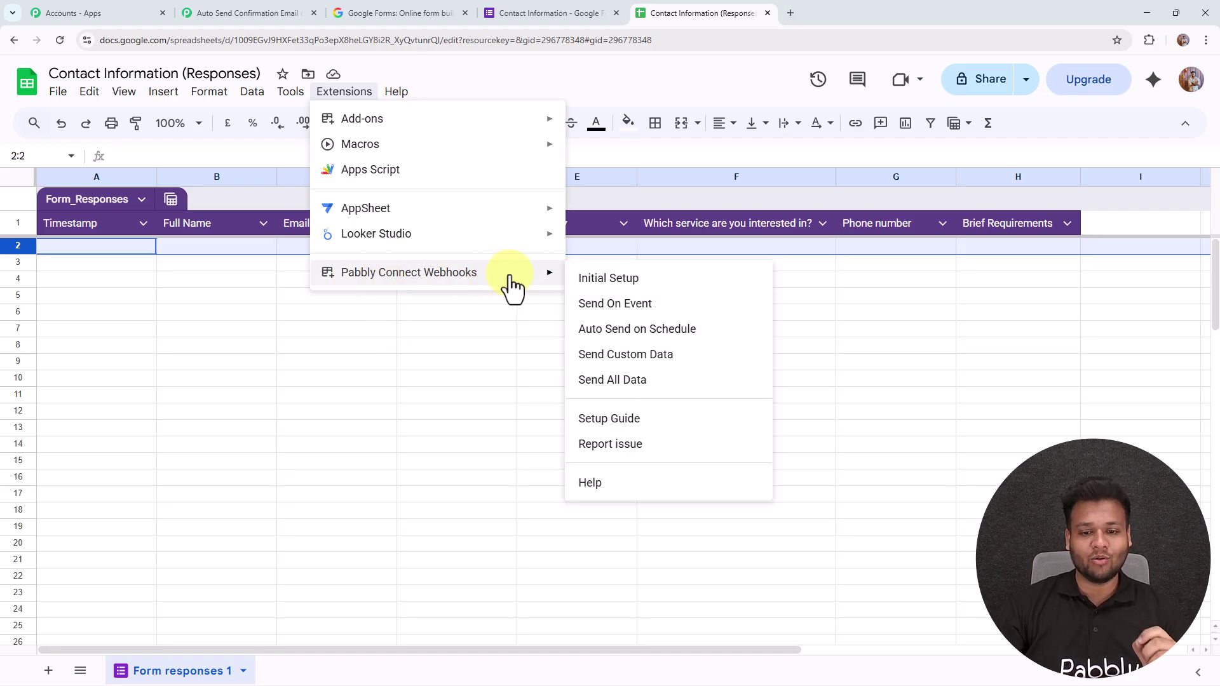
click(605, 279)
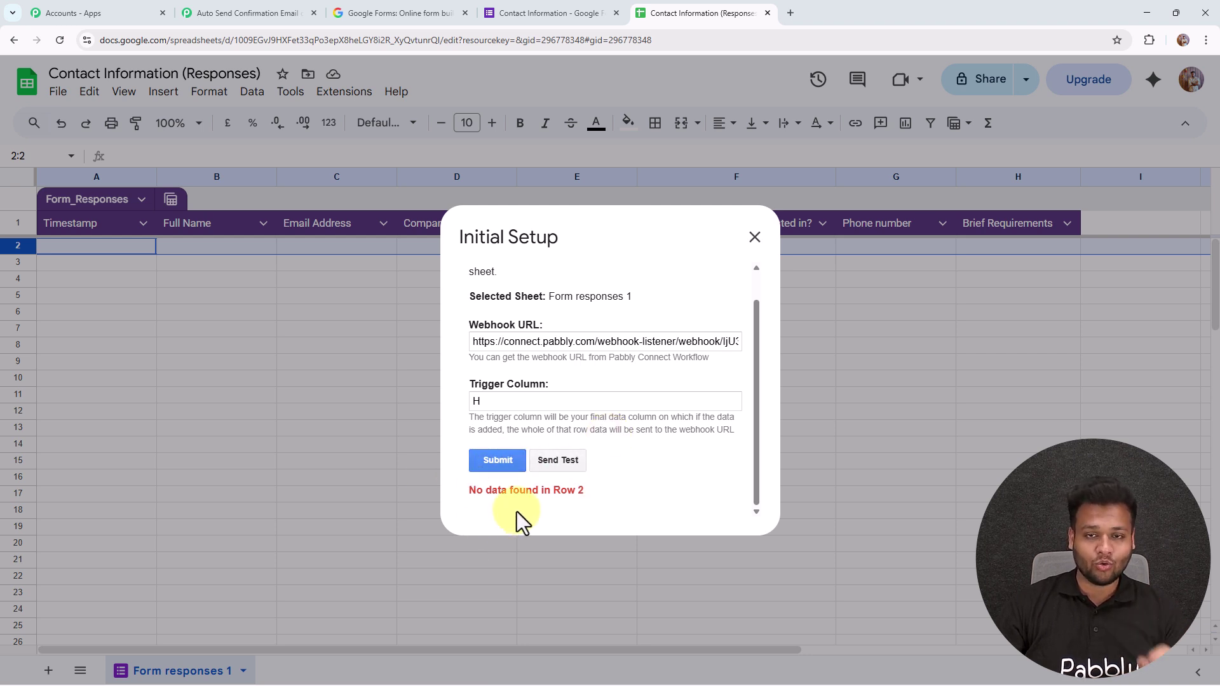
click(499, 461)
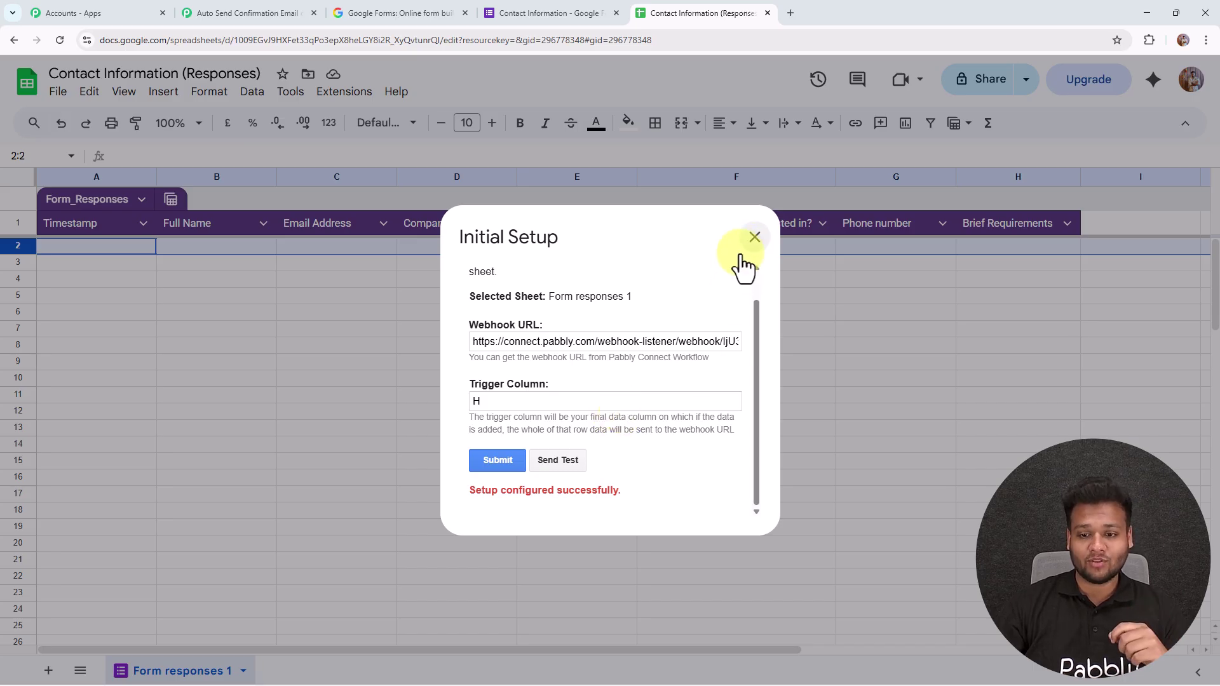
click(754, 237)
click(702, 290)
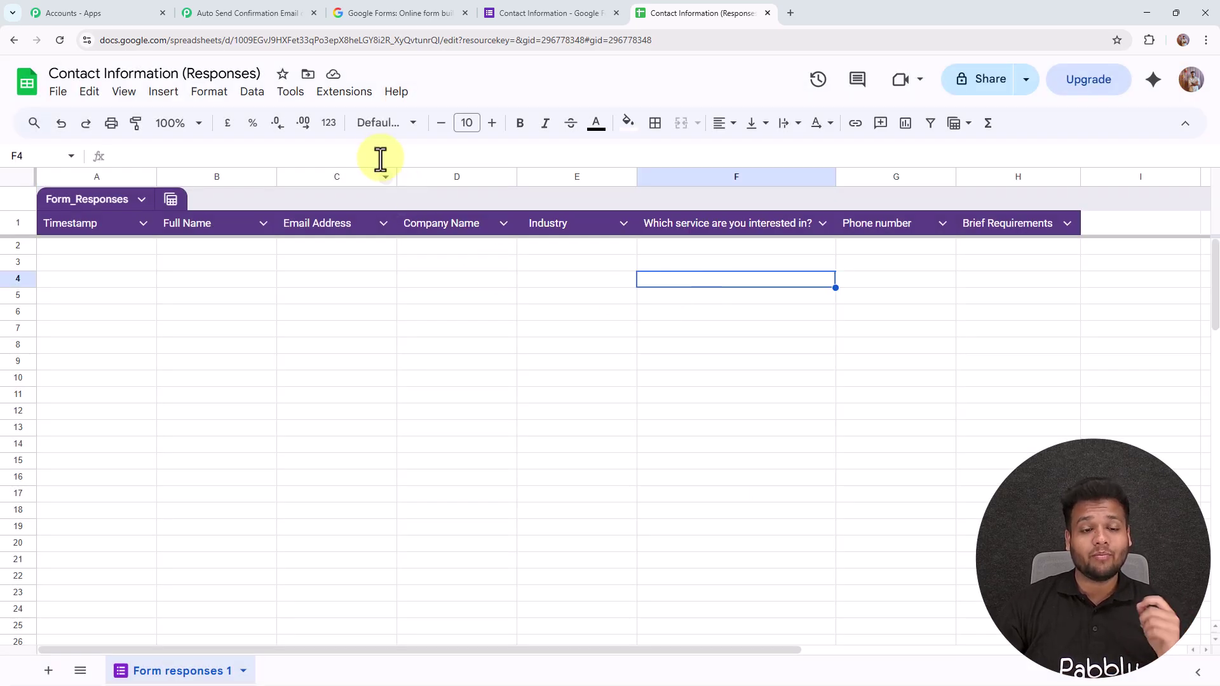
Turn on Send On Event for the response spreadsheet in the Pabbly Connect Webhooks add-on
click(346, 95)
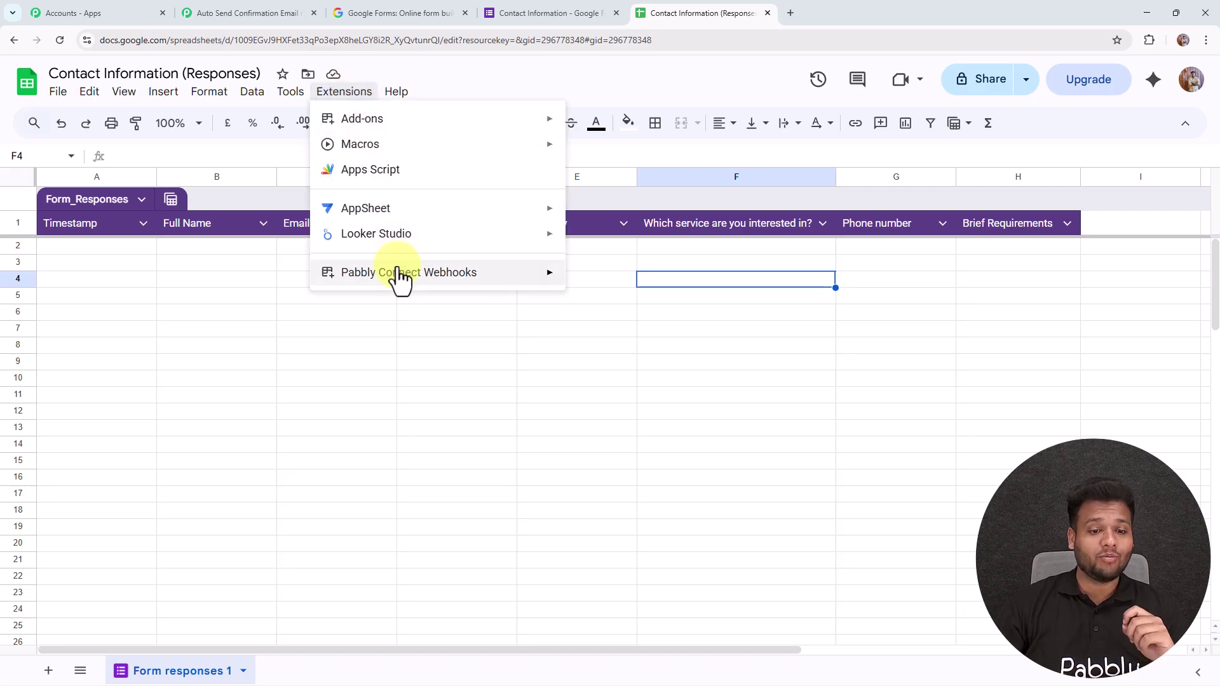
mouse_move(401, 272)
click(699, 305)
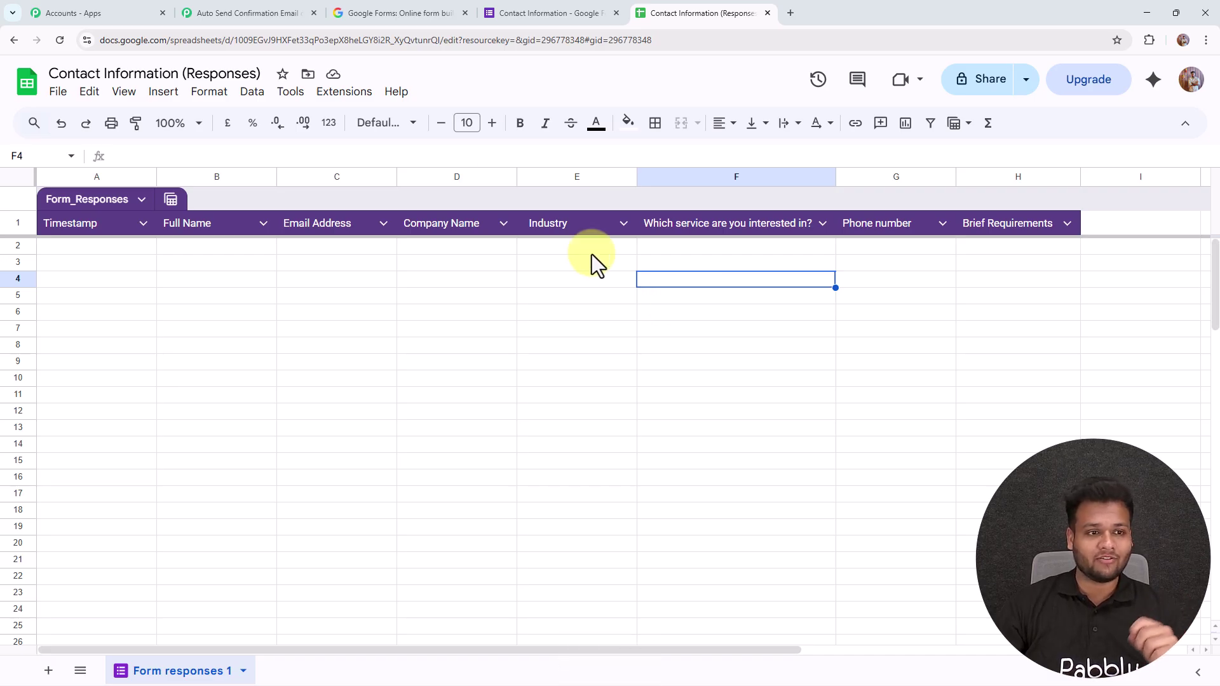
Return to the Contact Information form and open its published B2B Service Inquiry Form through the responder link
click(552, 13)
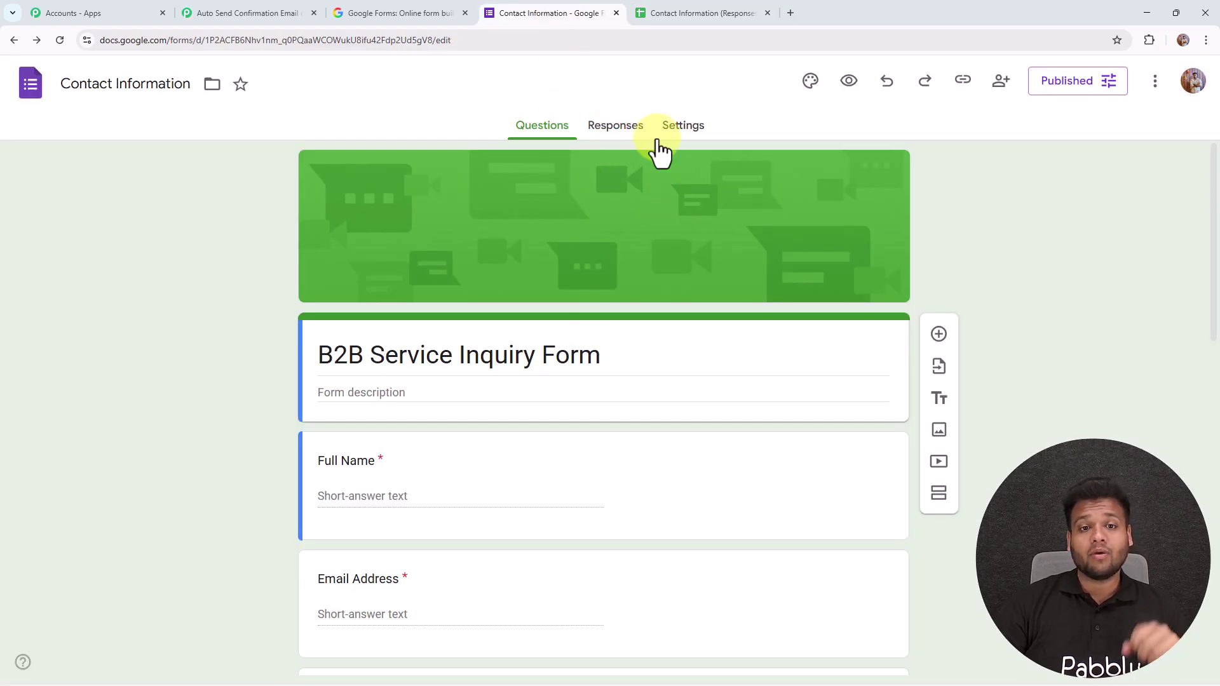
click(1036, 88)
click(481, 368)
click(442, 453)
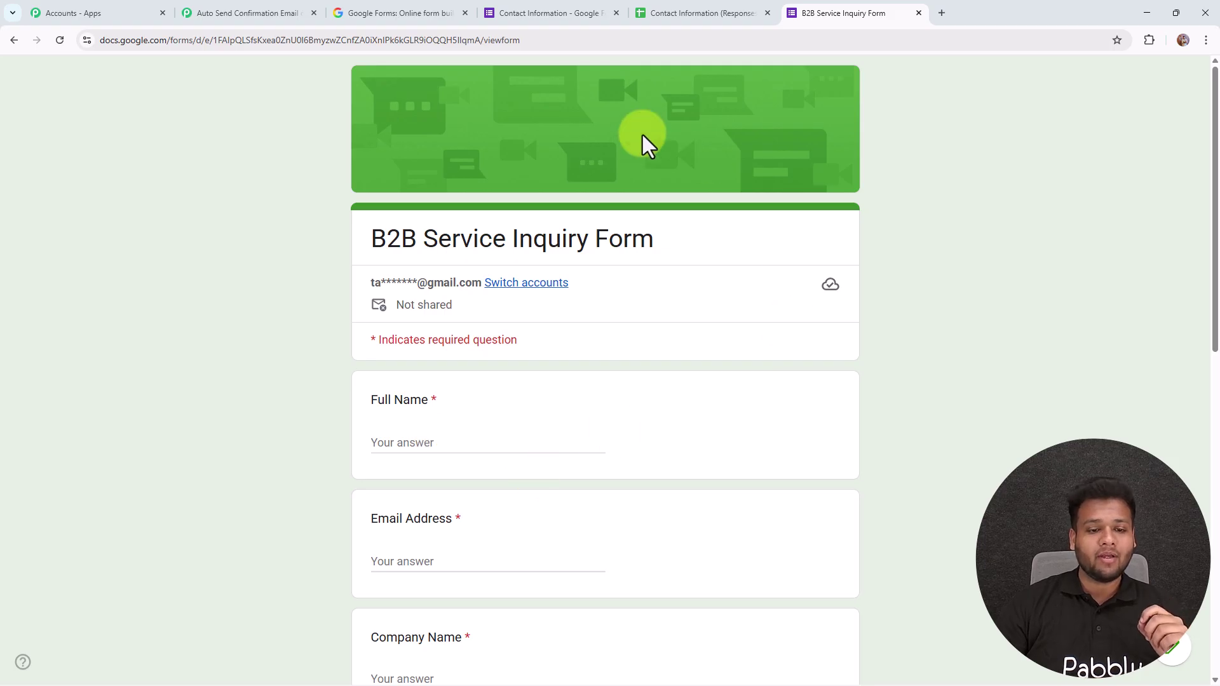
Fill in the inquiry form with a demo name, e-mail and phone number, company XYZ, industry E-commerce, service CRM Automation and requirements NA, and submit it
scroll(428, 407, down, 3)
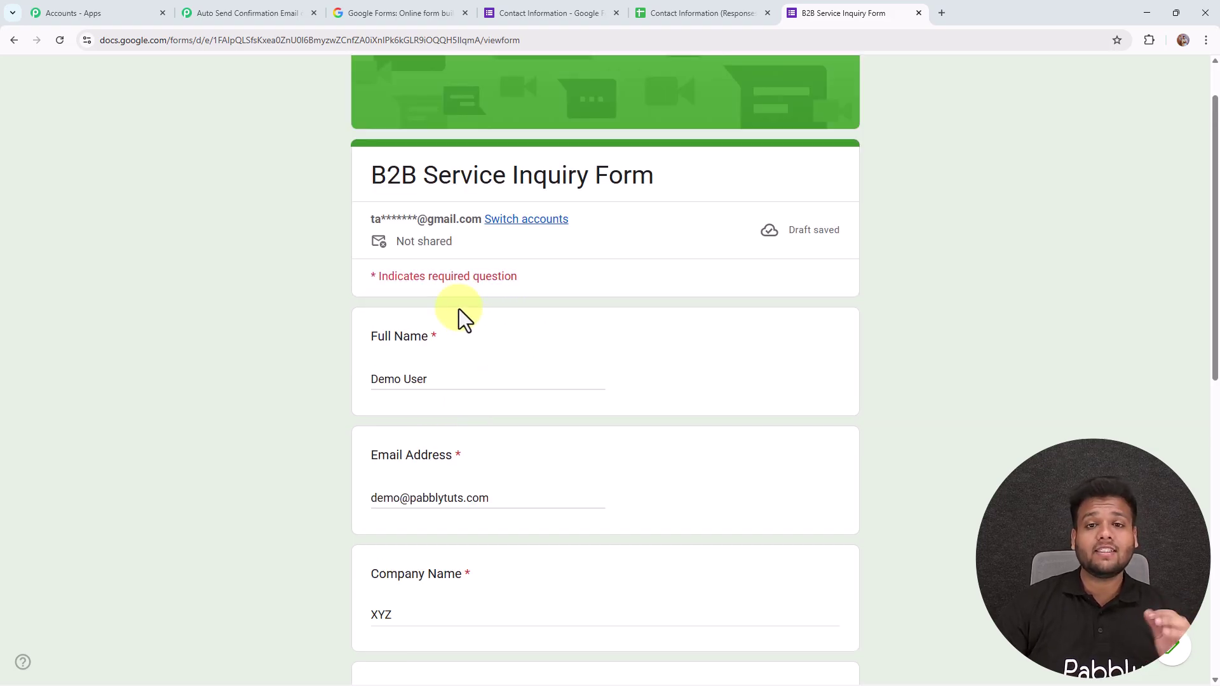
scroll(459, 309, down, 2)
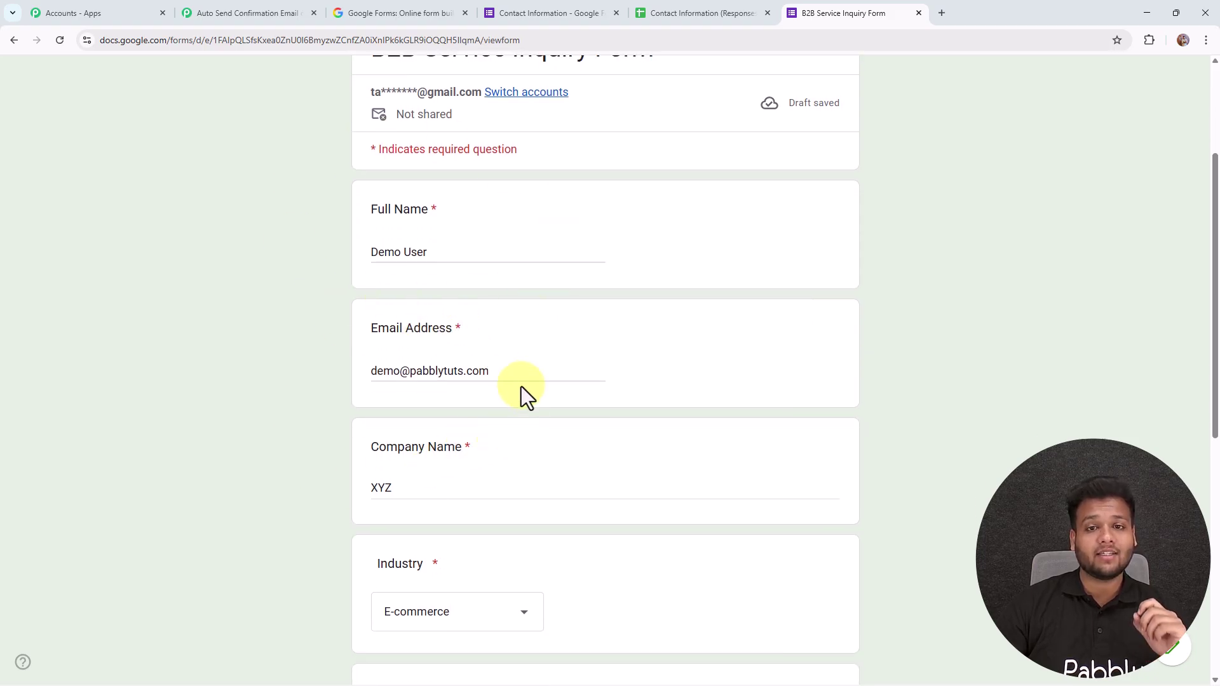
scroll(515, 387, down, 2)
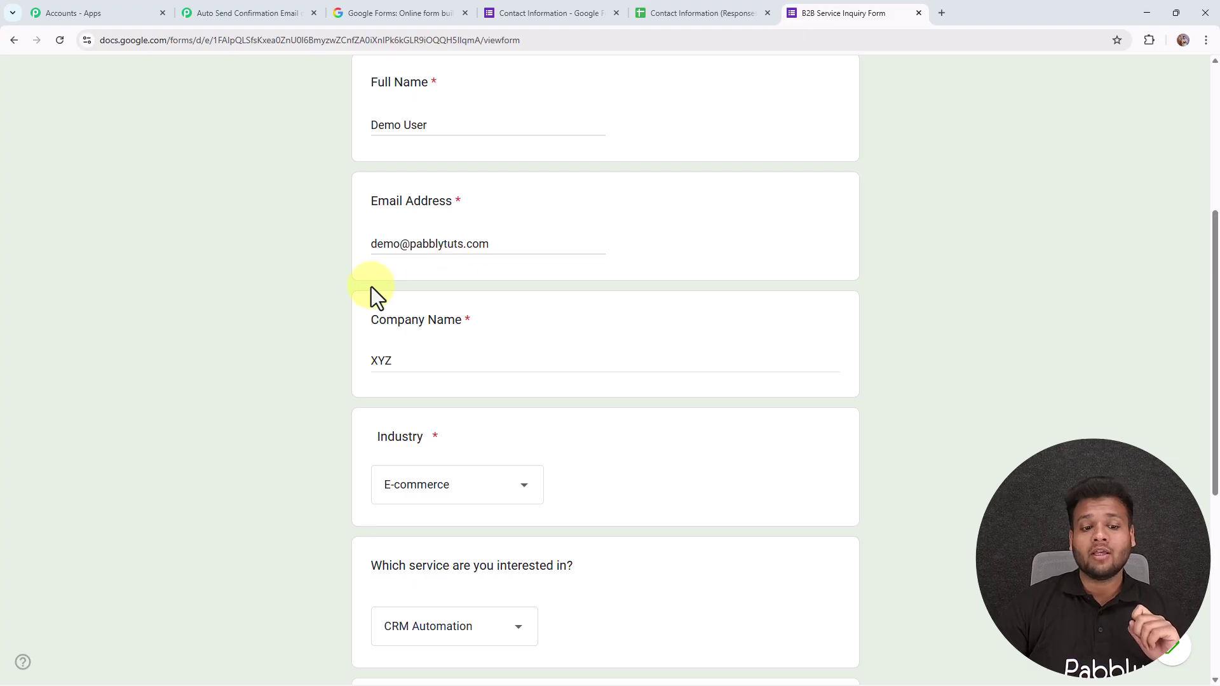
scroll(496, 375, down, 1)
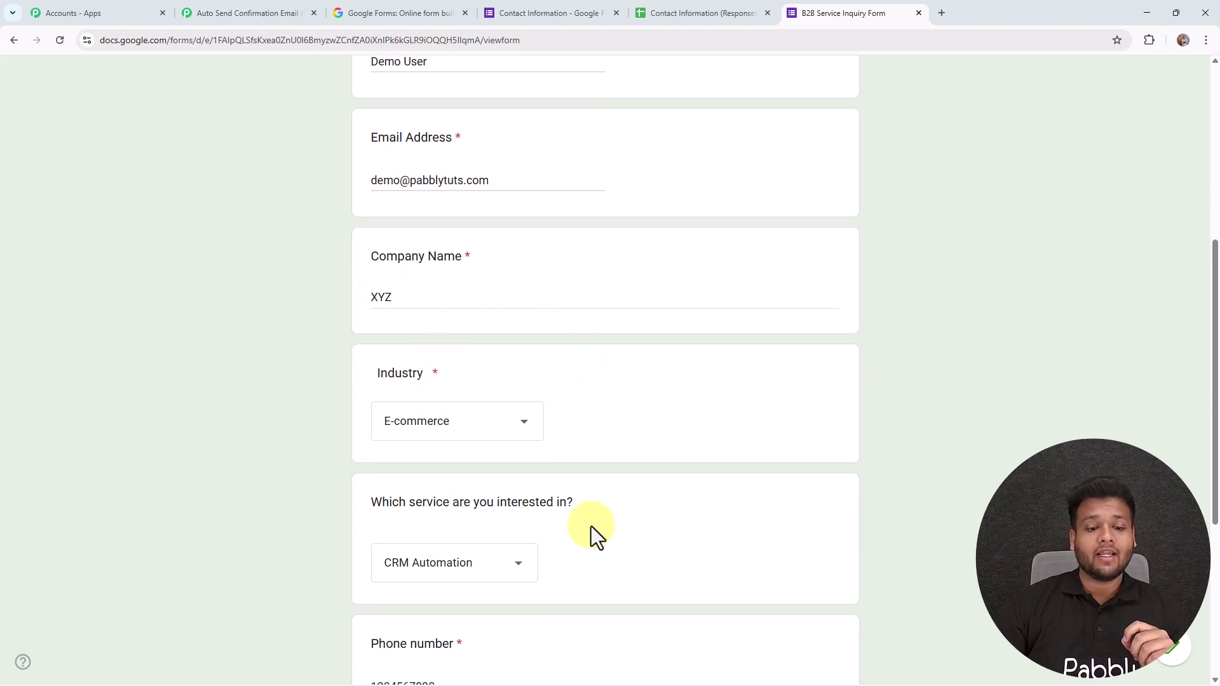
scroll(594, 516, down, 2)
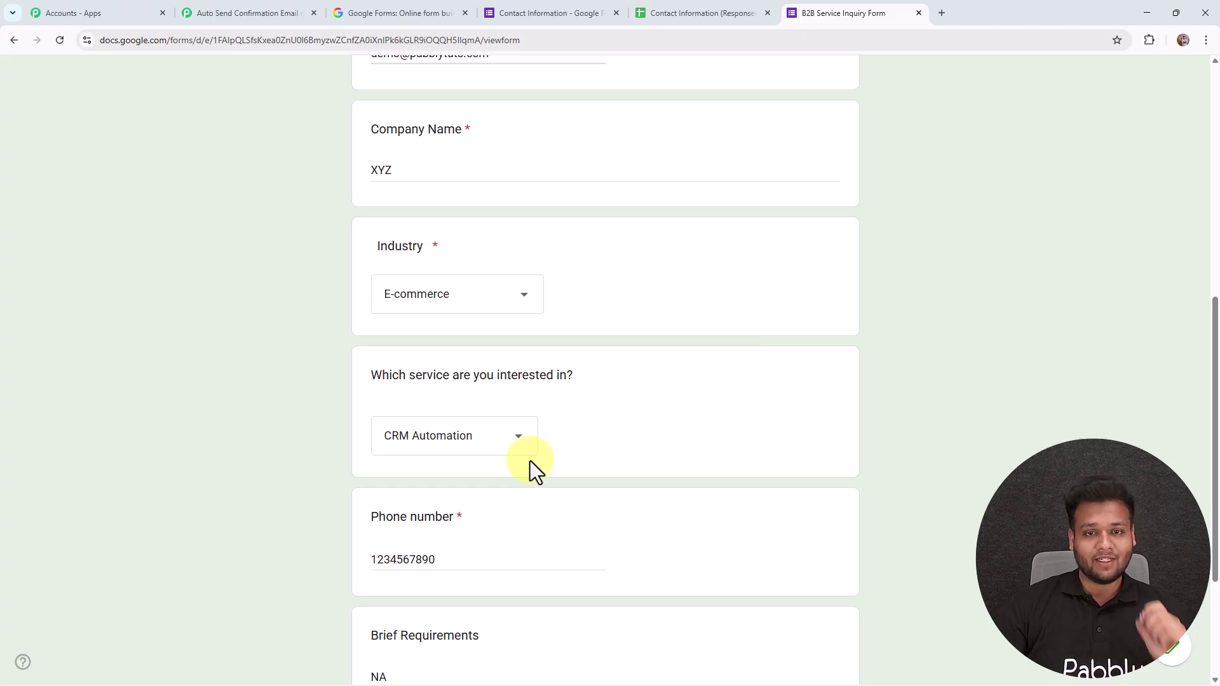
scroll(757, 467, down, 2)
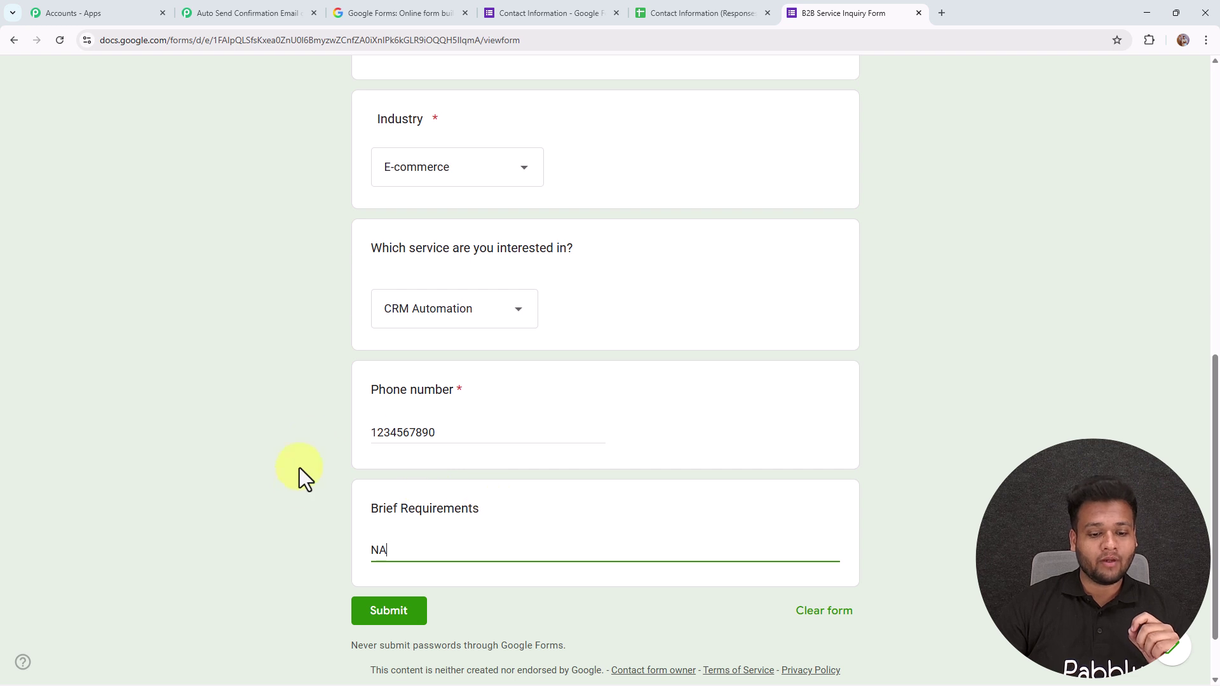
click(414, 613)
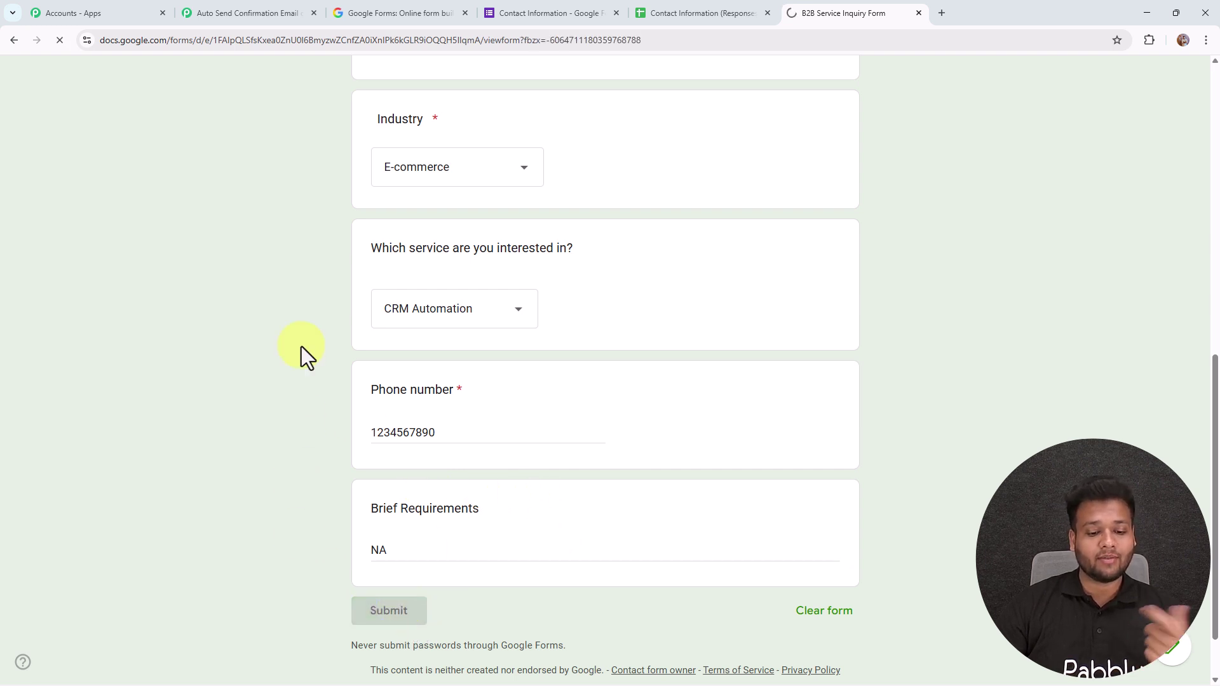
Switch to the Pabbly Connect workflow, capture the Google Forms trigger's webhook response in Simple format and review the received fields
click(280, 10)
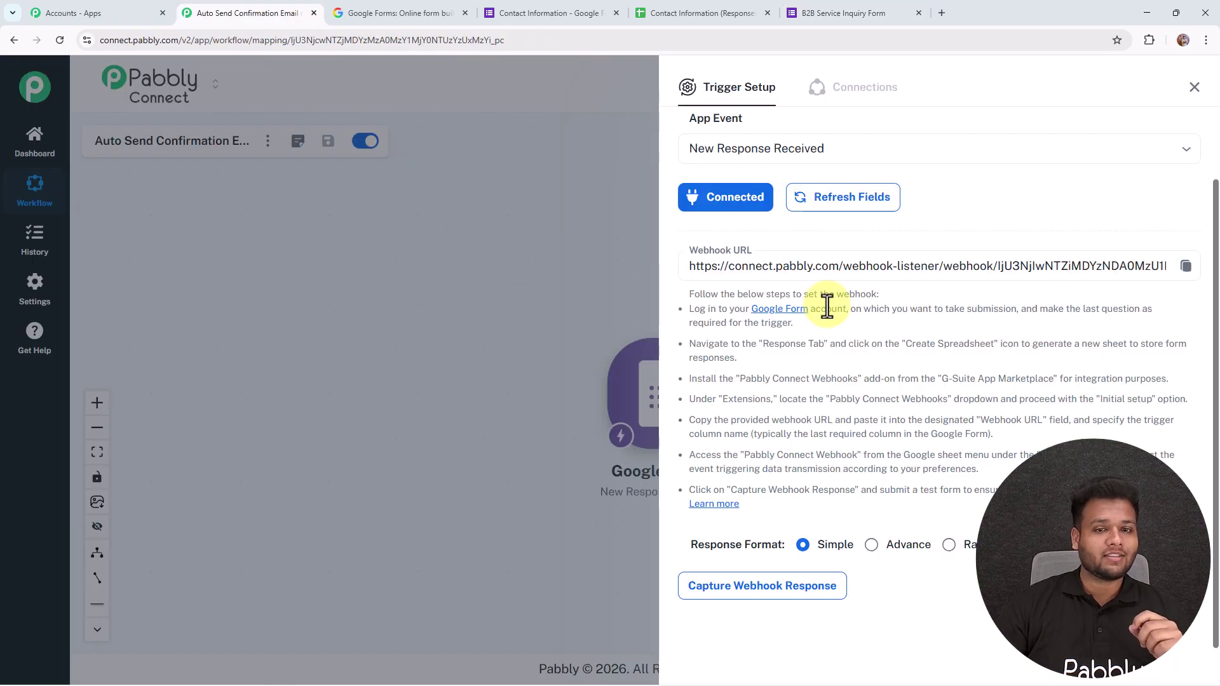
click(808, 586)
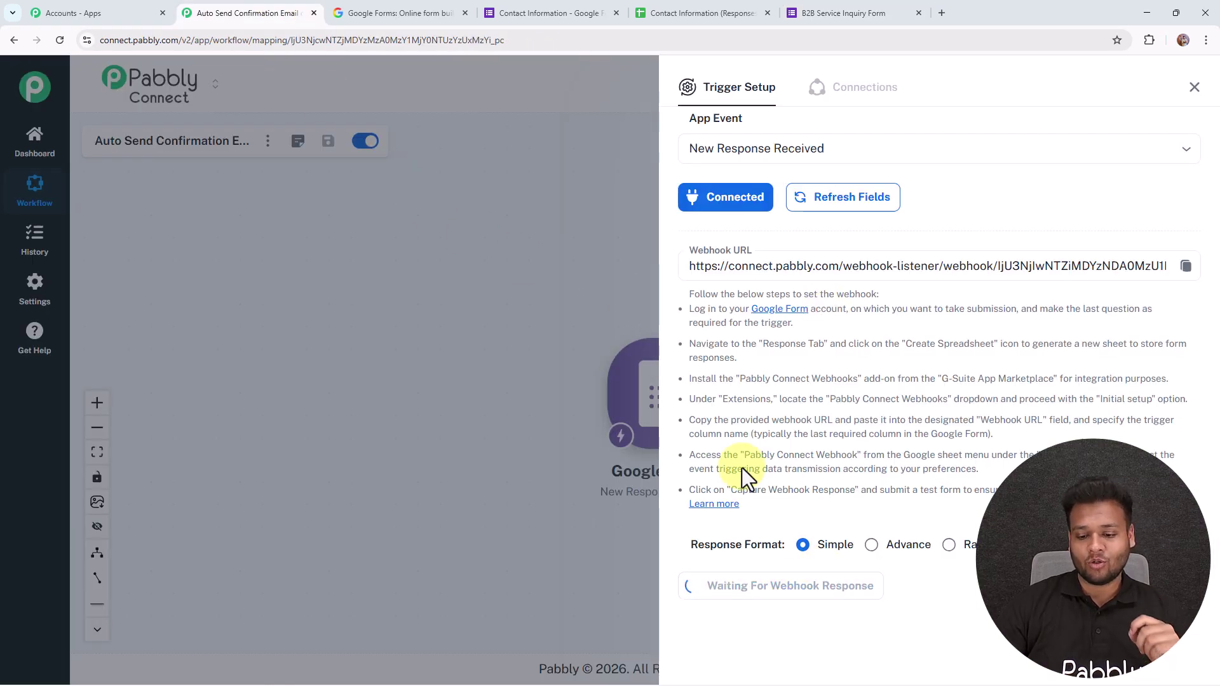
scroll(752, 403, down, 4)
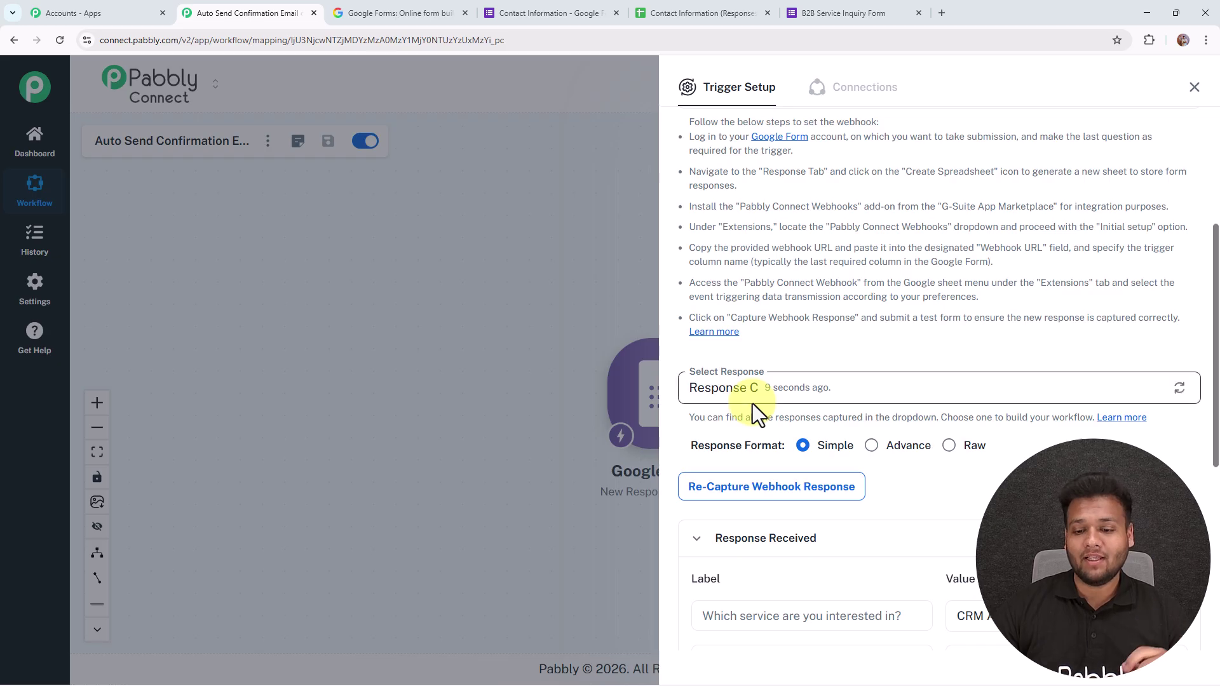
scroll(752, 403, down, 3)
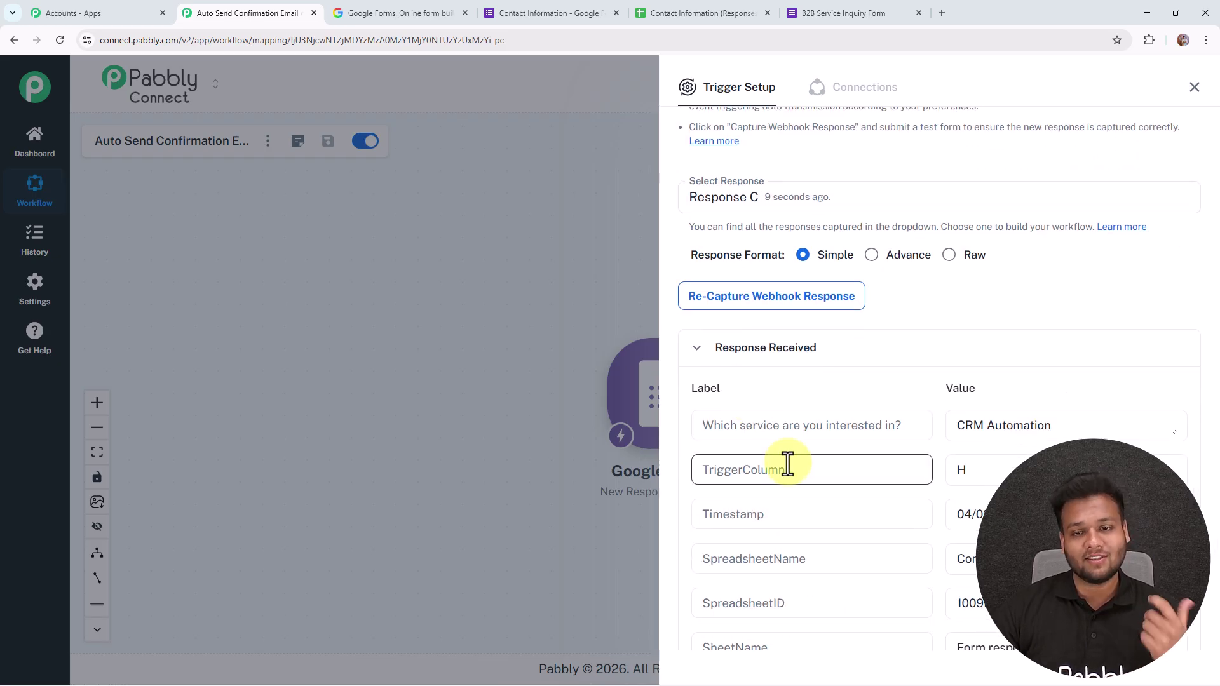
scroll(785, 464, down, 3)
scroll(1074, 409, down, 1)
scroll(1023, 404, down, 1)
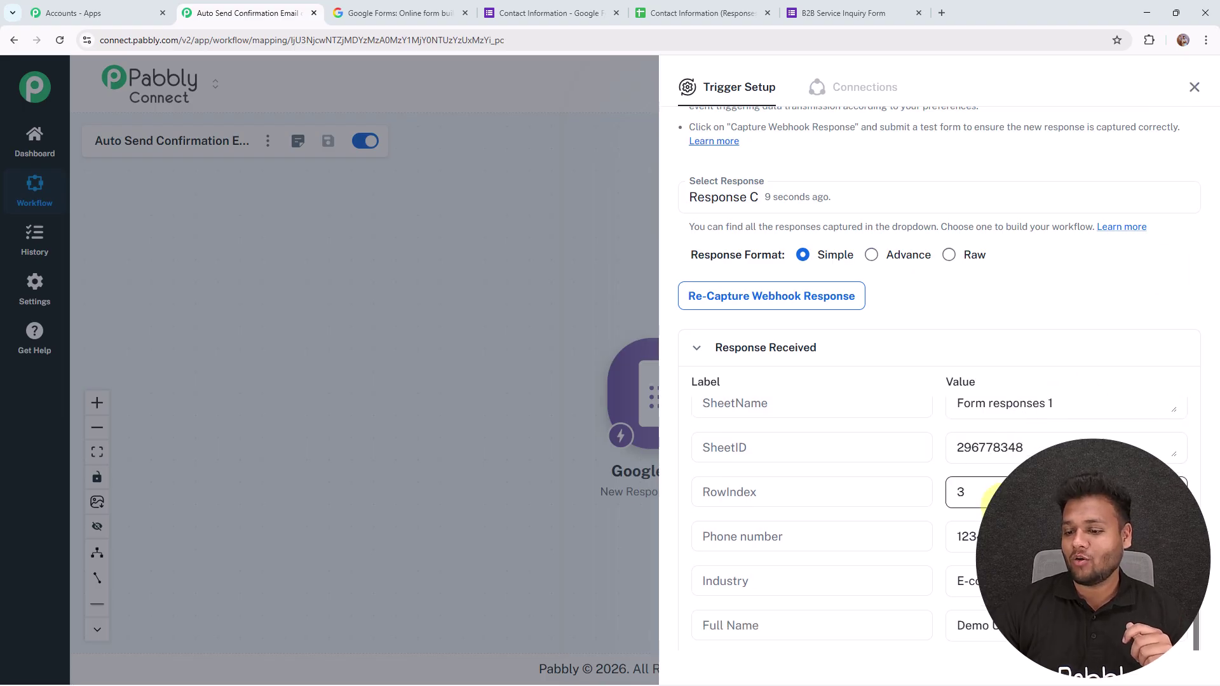
scroll(995, 502, down, 4)
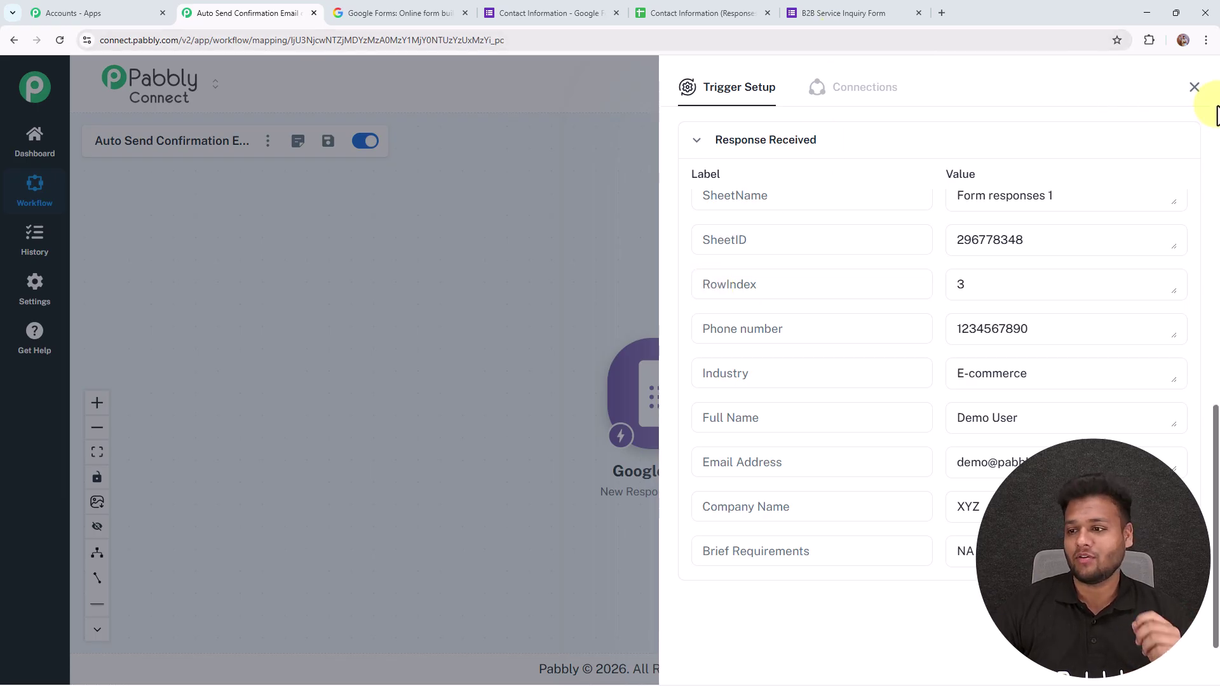
Close the trigger setup and add a Gmail action step to the workflow with the Send Email event
click(1195, 87)
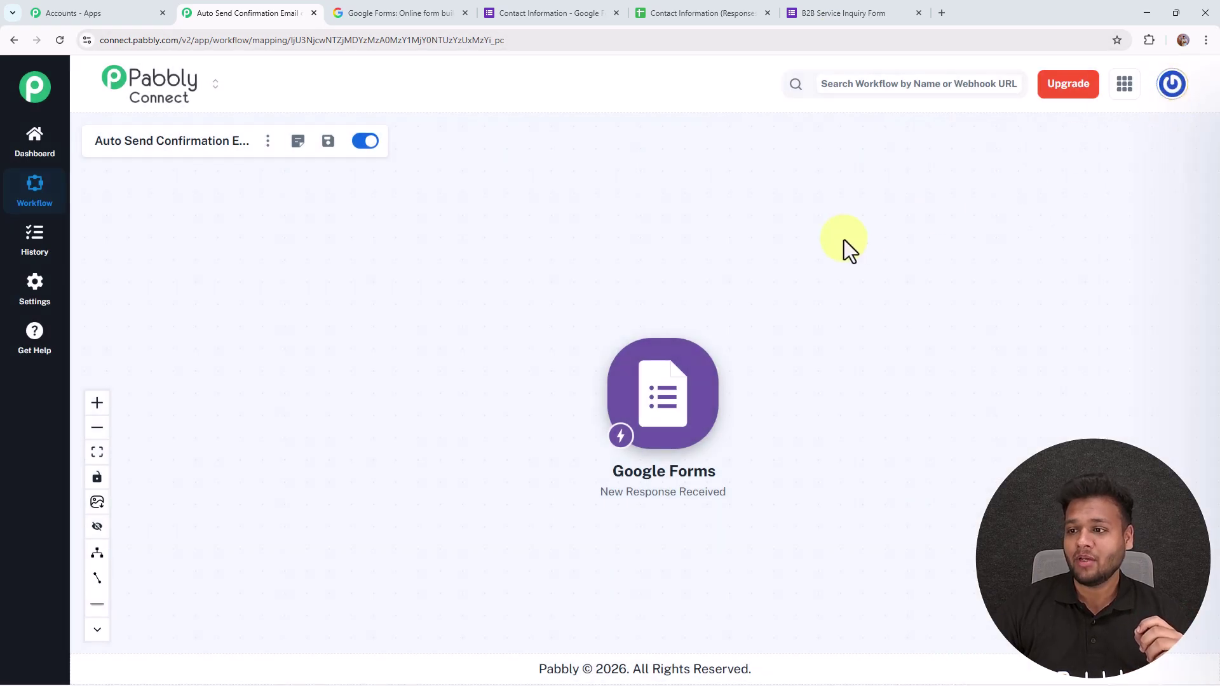
click(731, 396)
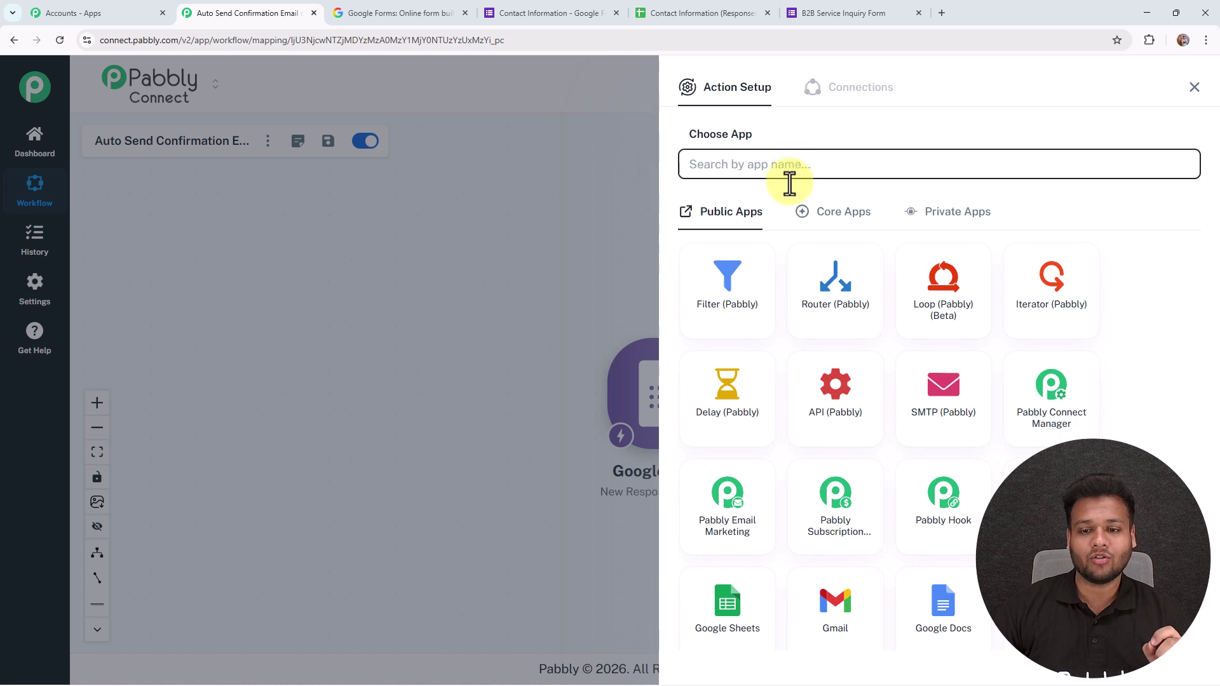
text(g)
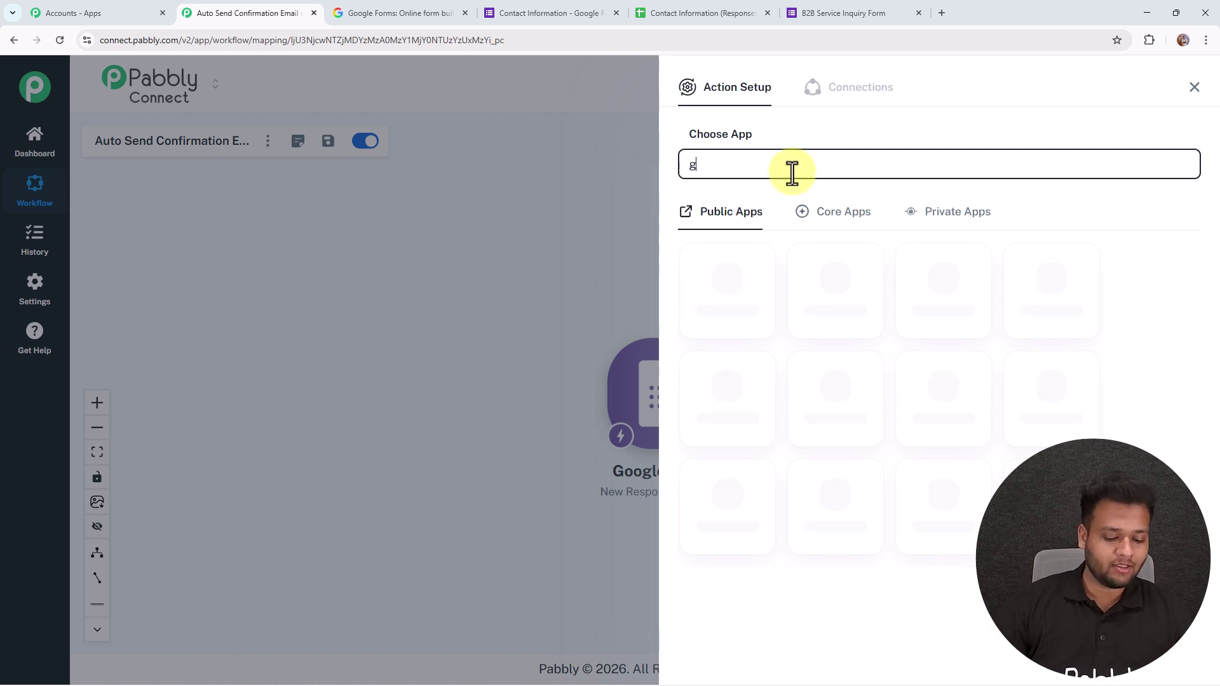
text(mail)
click(821, 299)
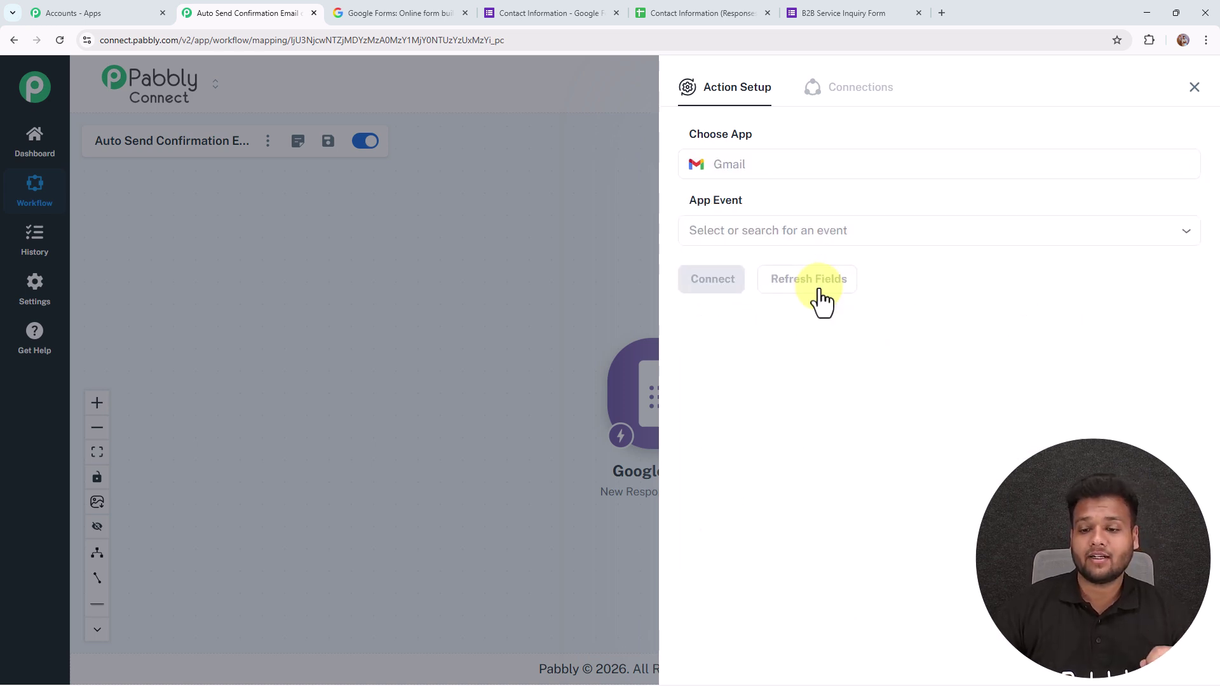
click(766, 244)
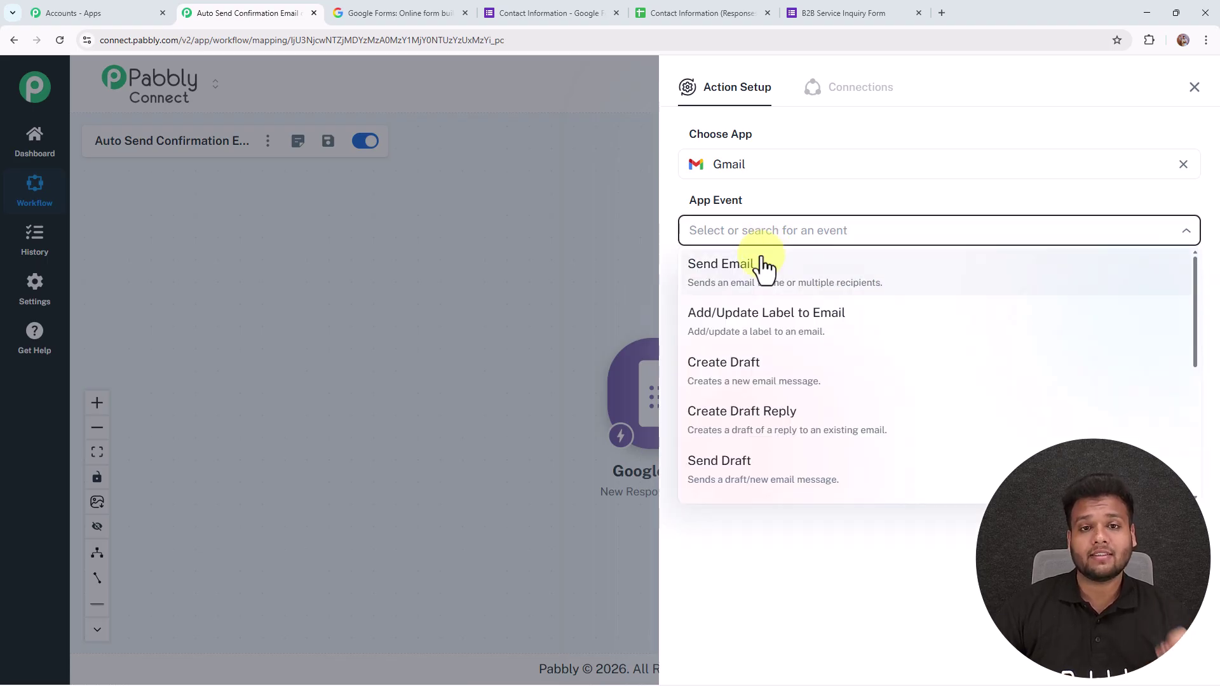
click(762, 264)
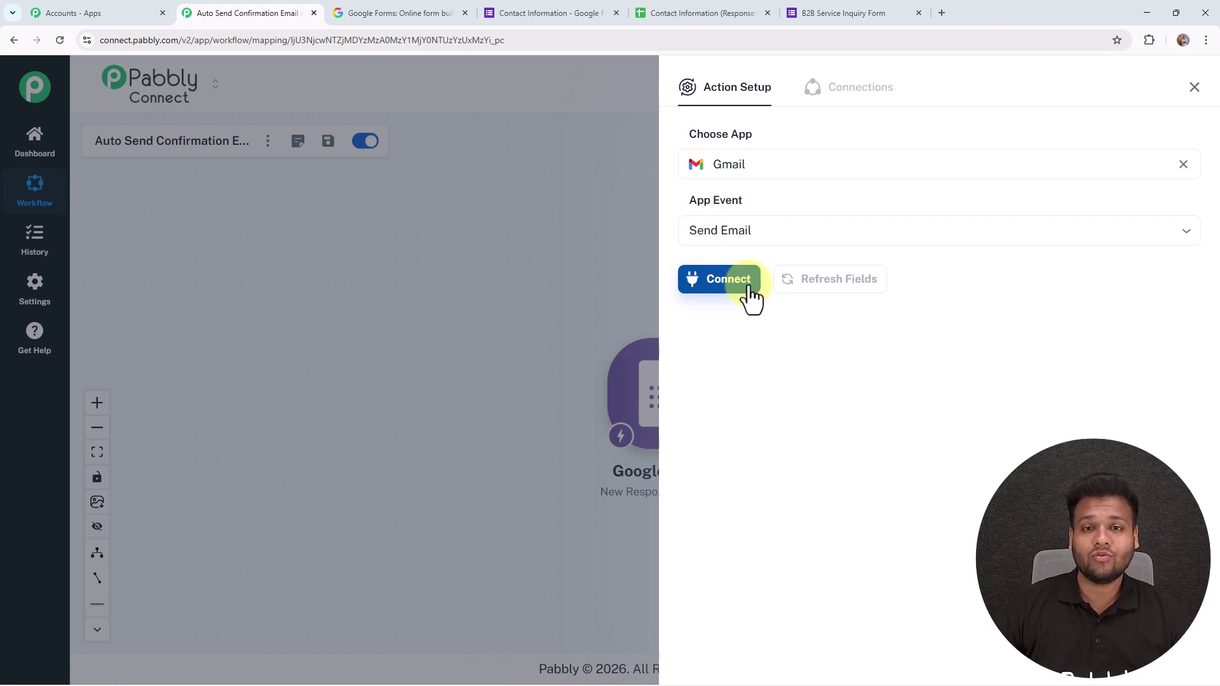
Connect the Gmail action through a new connection authorised by signing in with Google
click(750, 288)
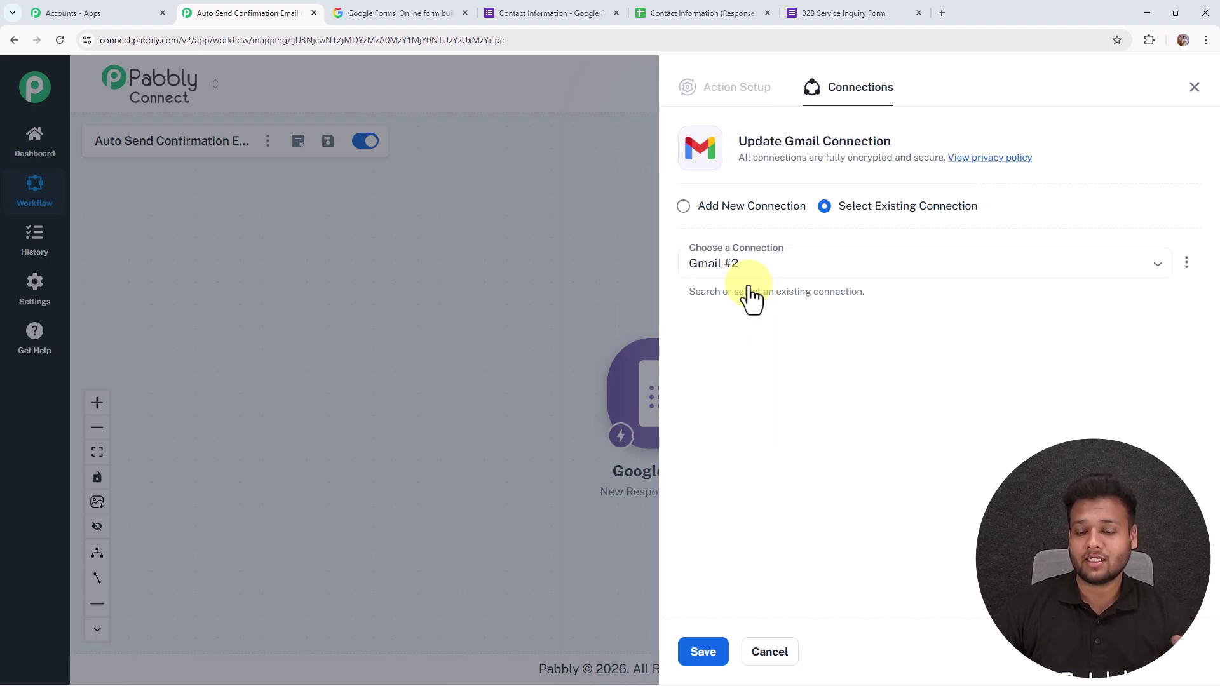
click(701, 212)
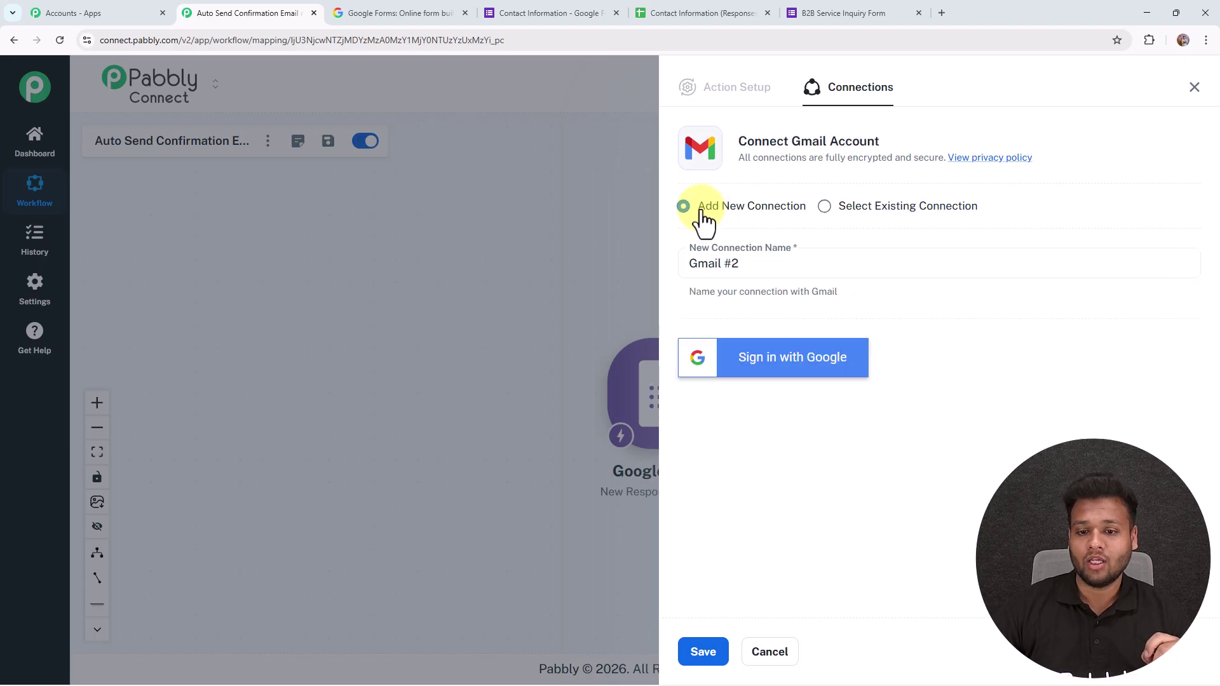
click(757, 368)
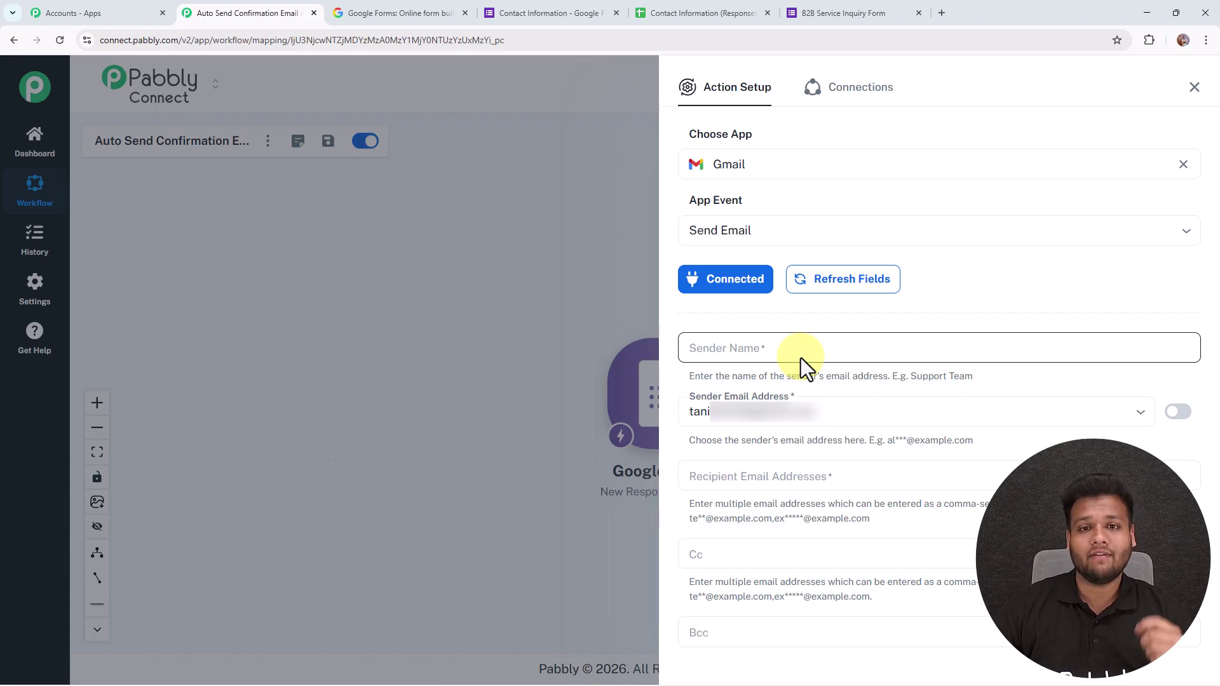
Look over the Send Email fields and set the sender name to ABC Consultancy, keeping the preselected sender address
scroll(801, 357, down, 2)
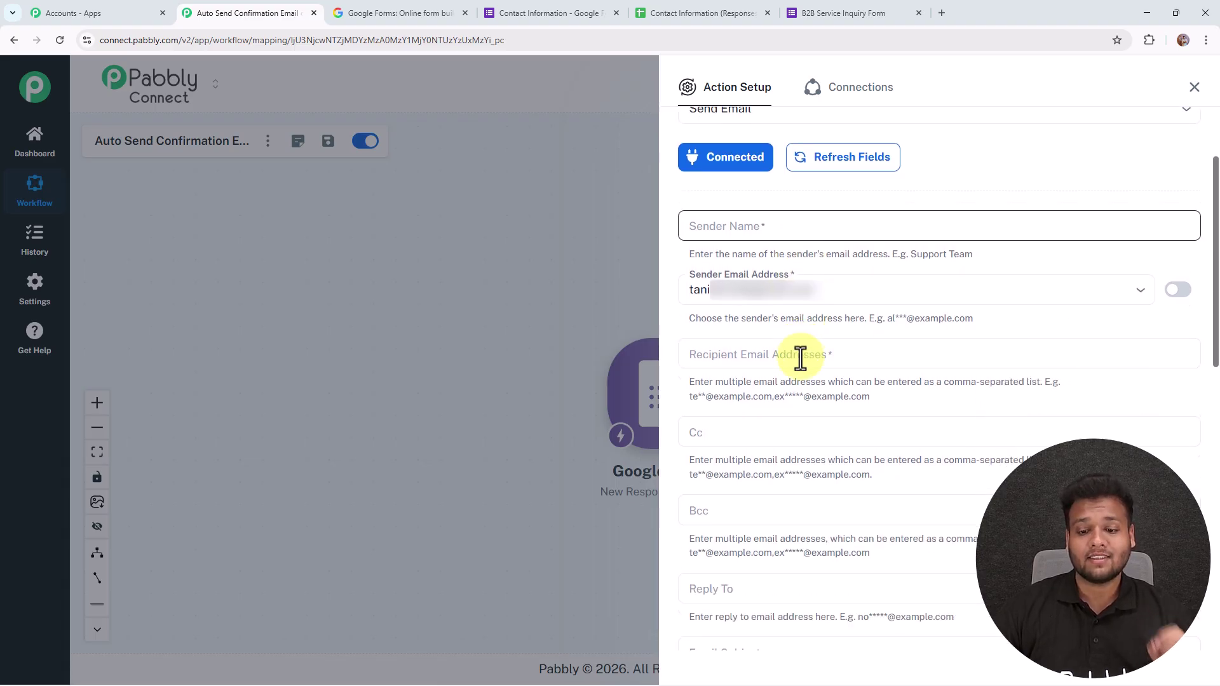
scroll(794, 361, down, 3)
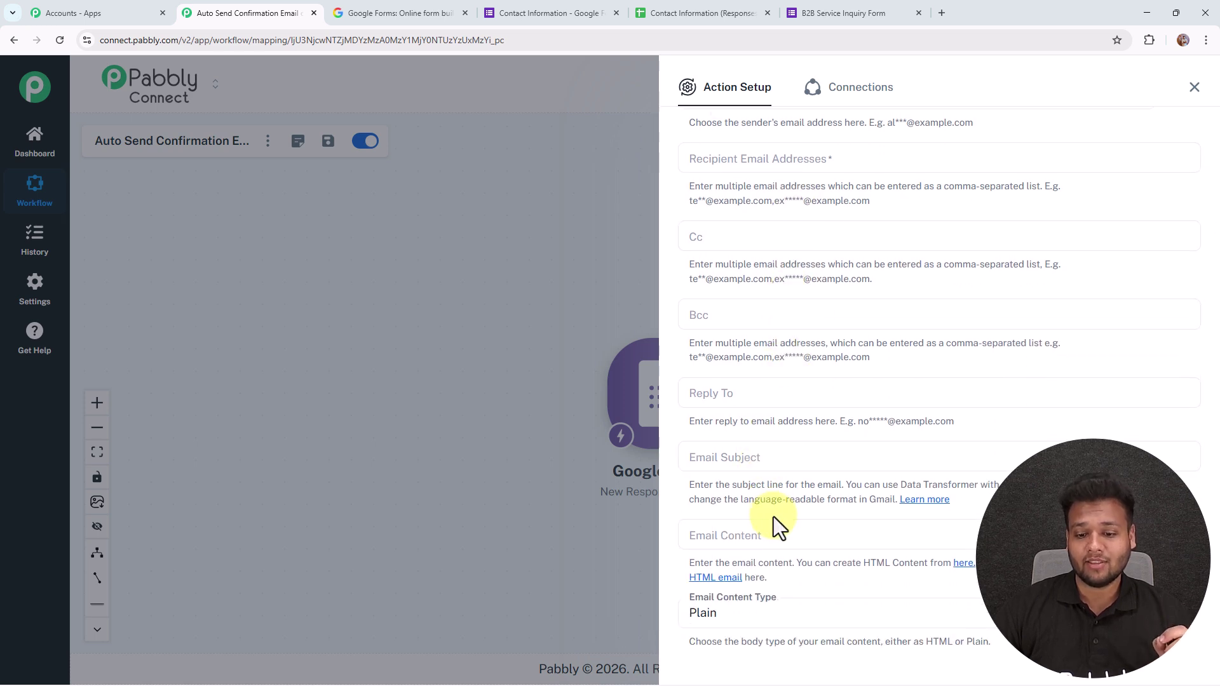
scroll(776, 496, up, 5)
scroll(777, 439, up, 1)
click(769, 350)
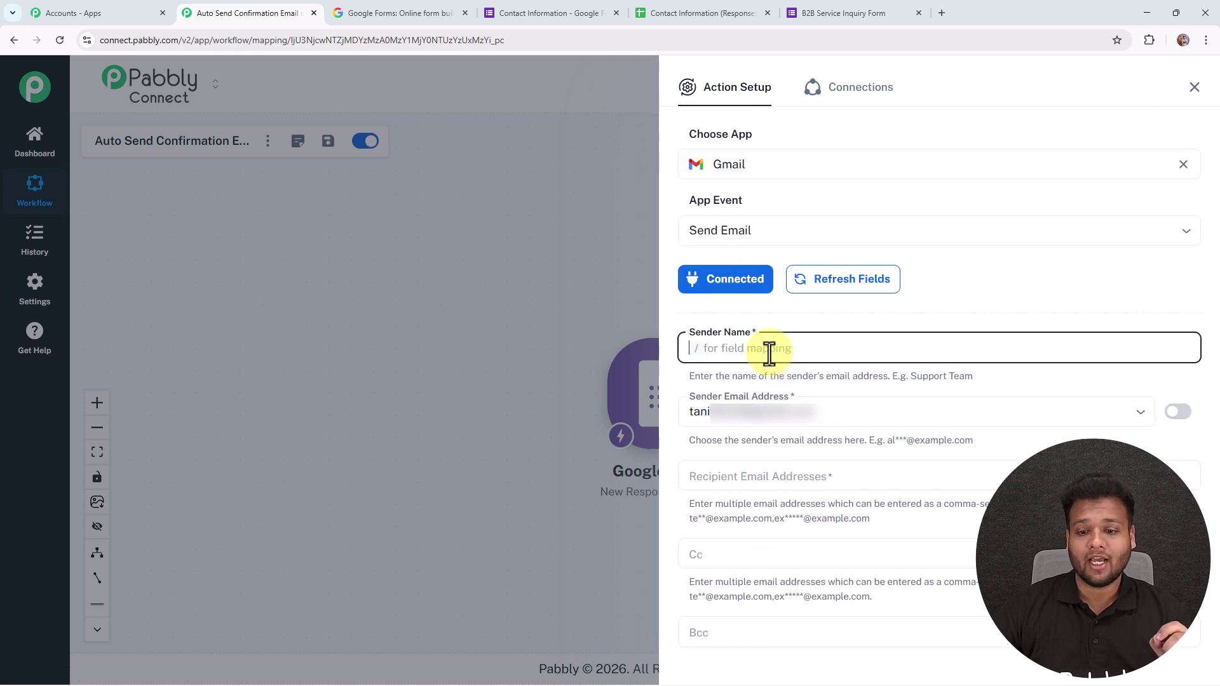
text(ABC)
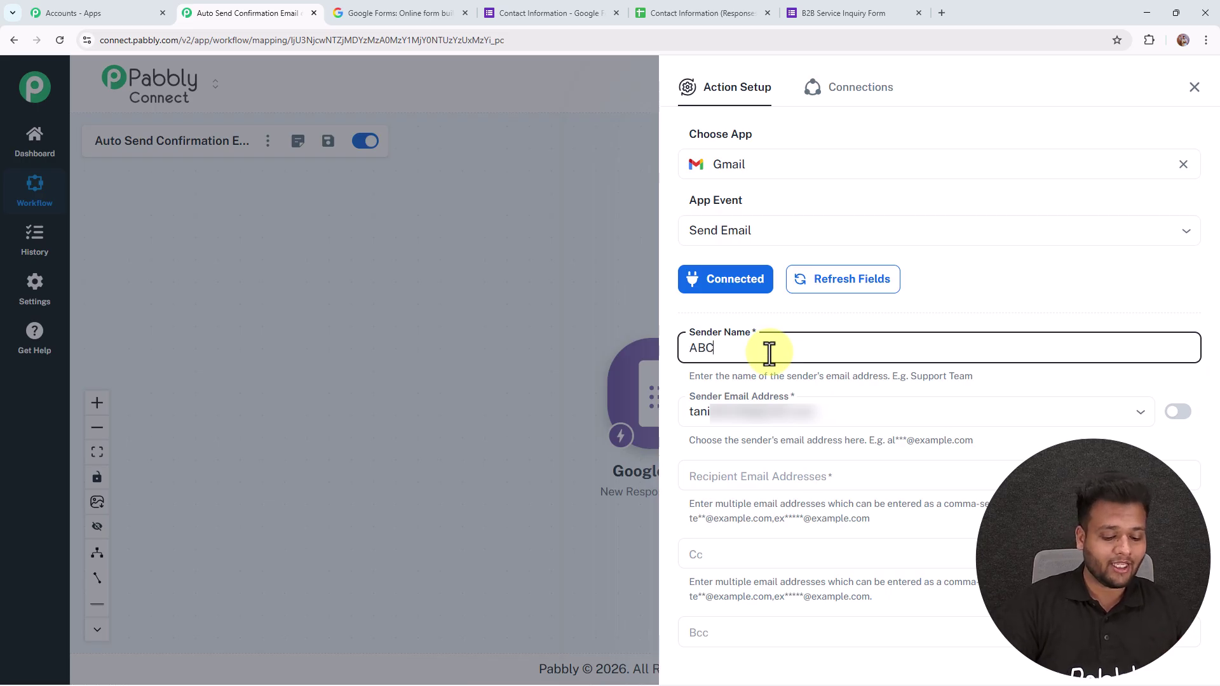
text( Cons)
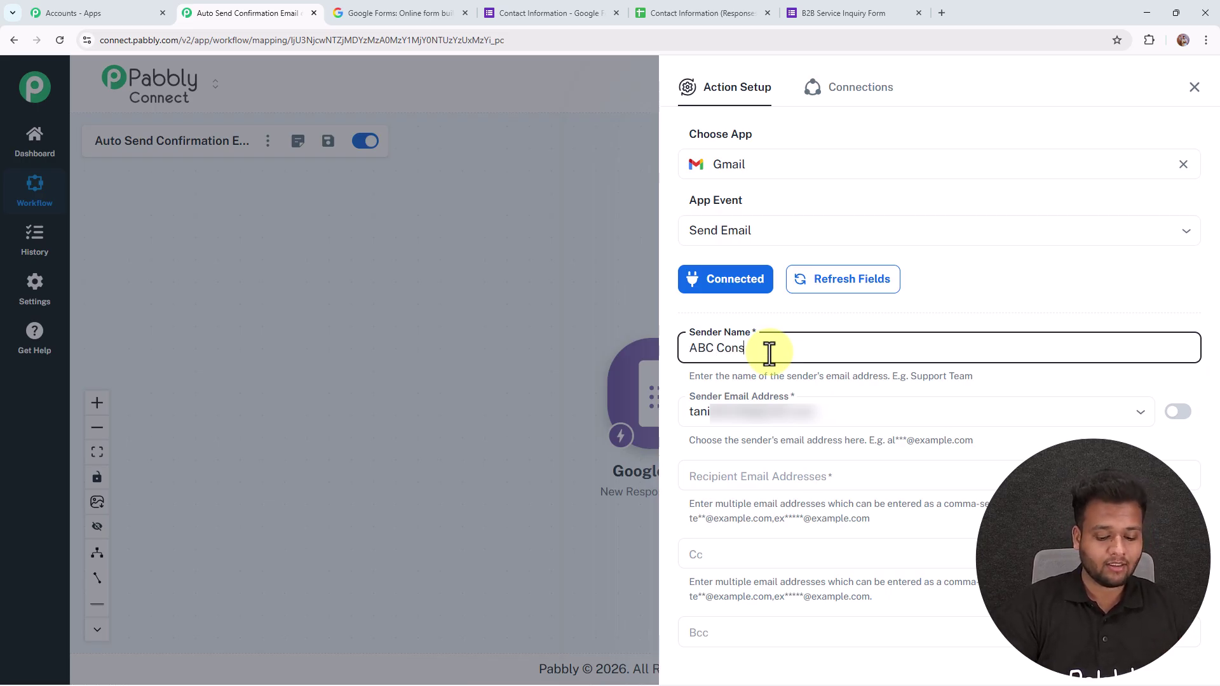
text(ultancy)
click(911, 393)
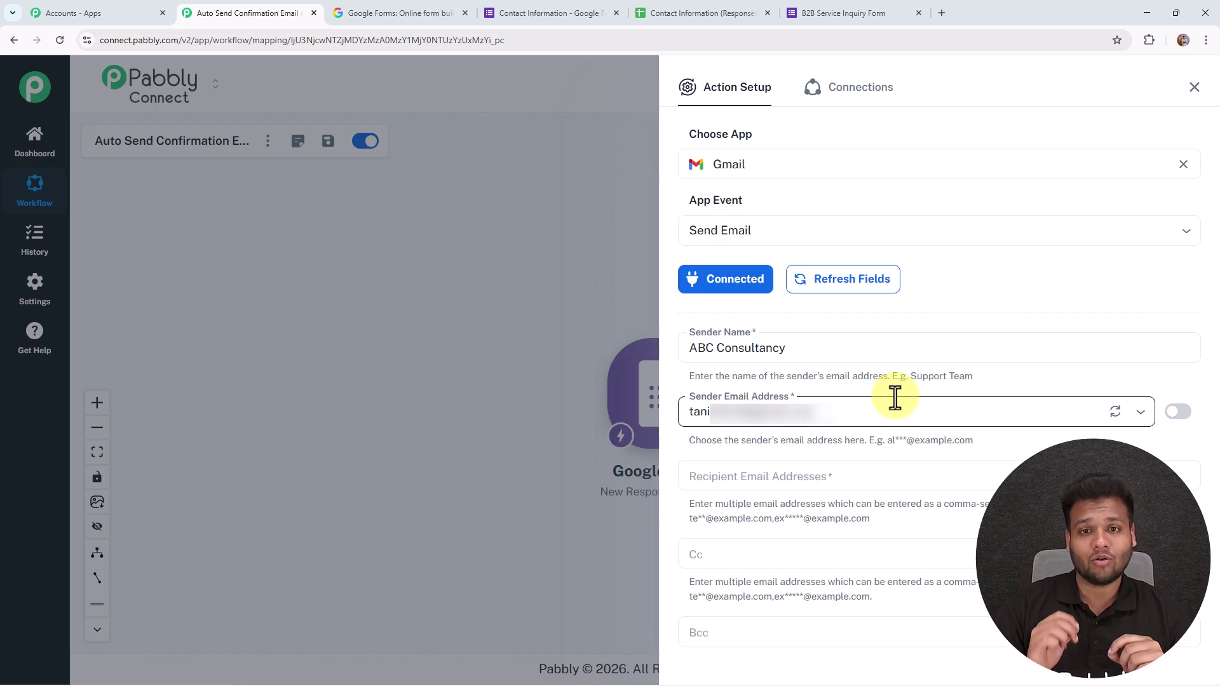
Map the recipient email addresses to the Email Address field of the Google Forms response
click(838, 487)
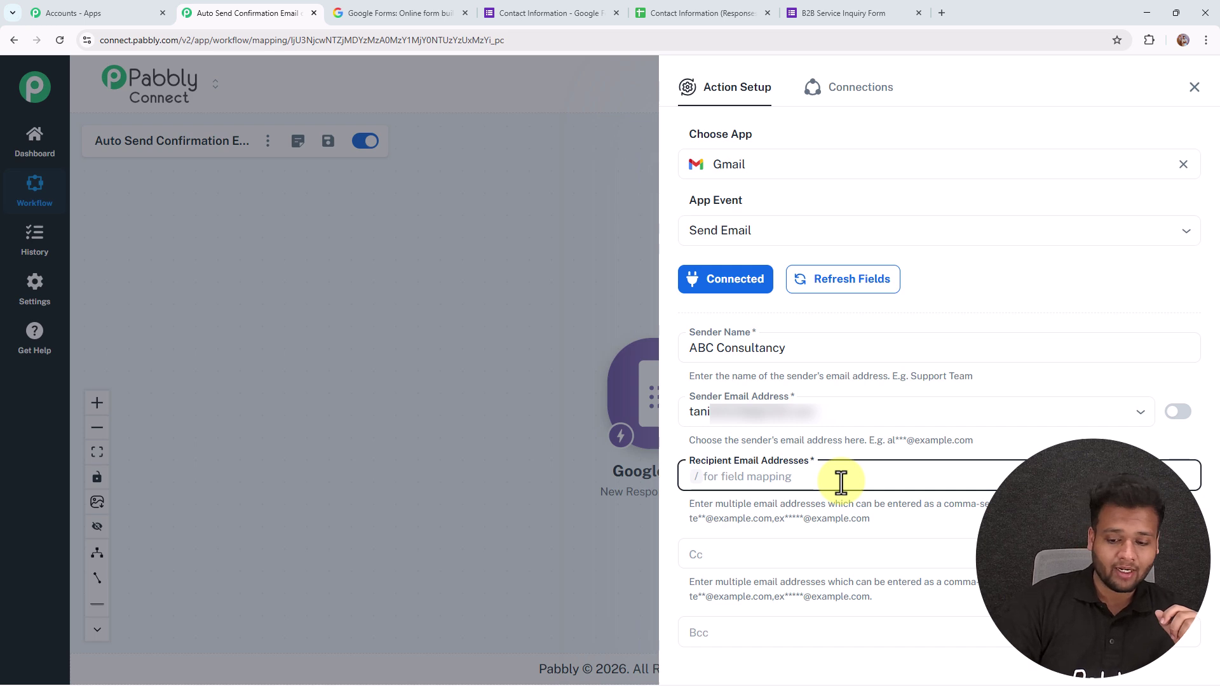
text(/)
scroll(839, 482, down, 2)
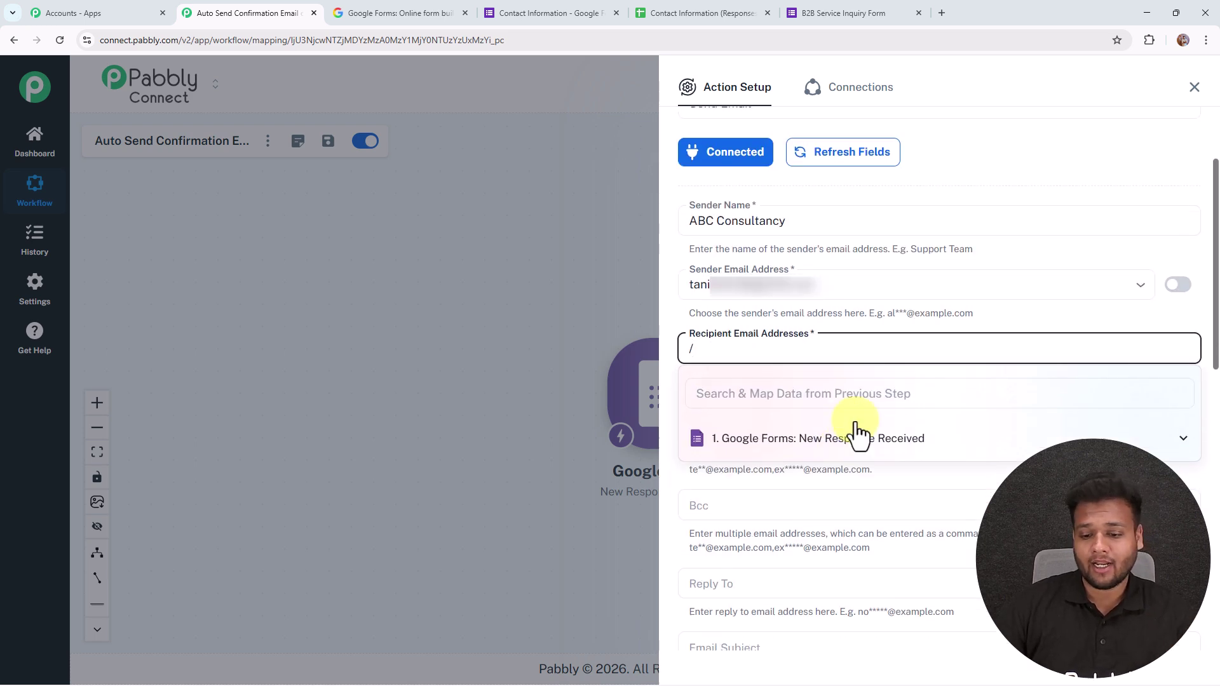
click(850, 440)
scroll(852, 458, down, 4)
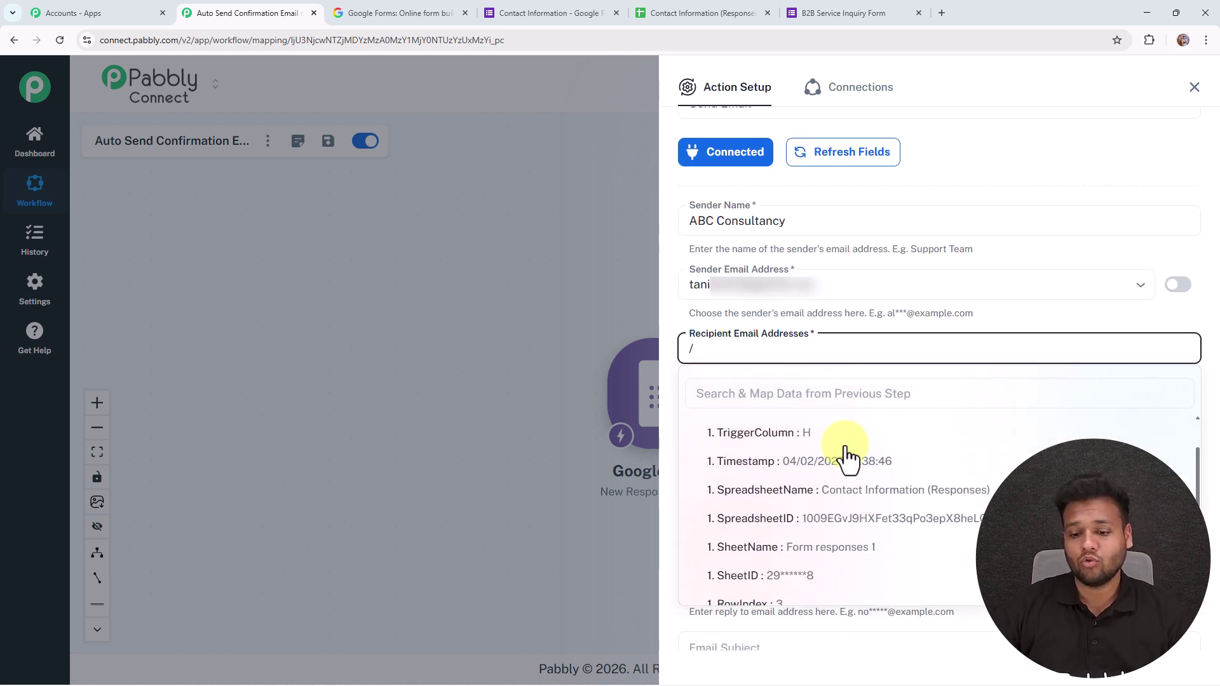
scroll(848, 457, down, 3)
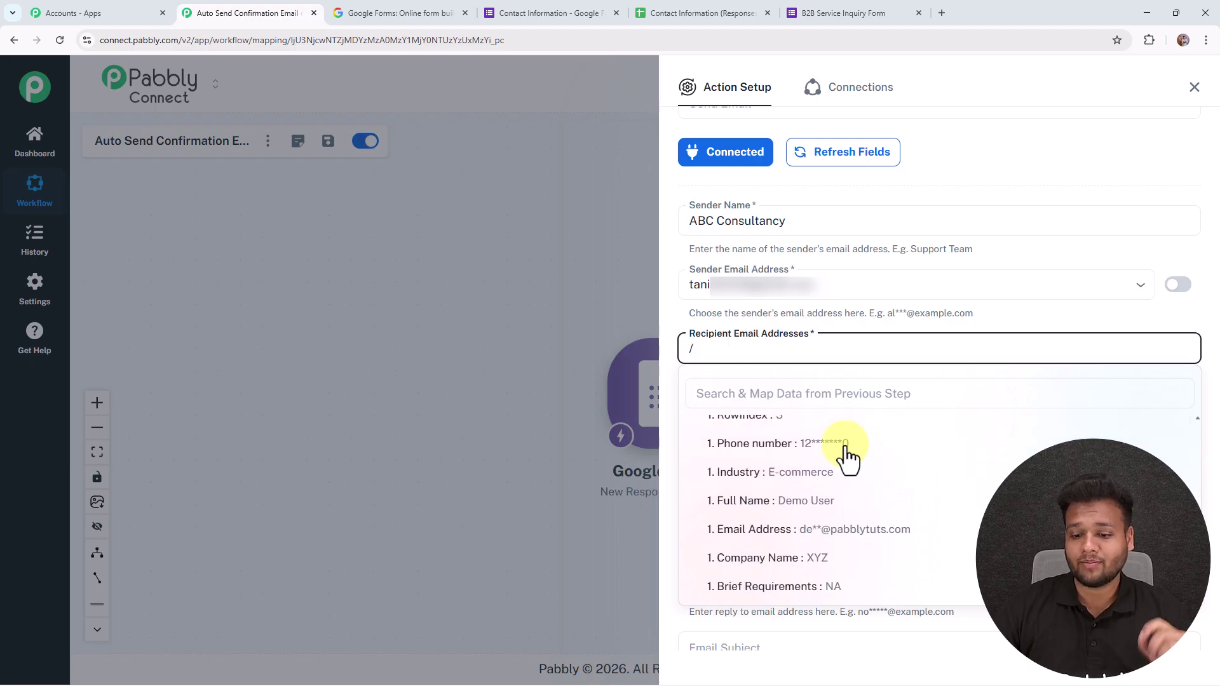
click(841, 530)
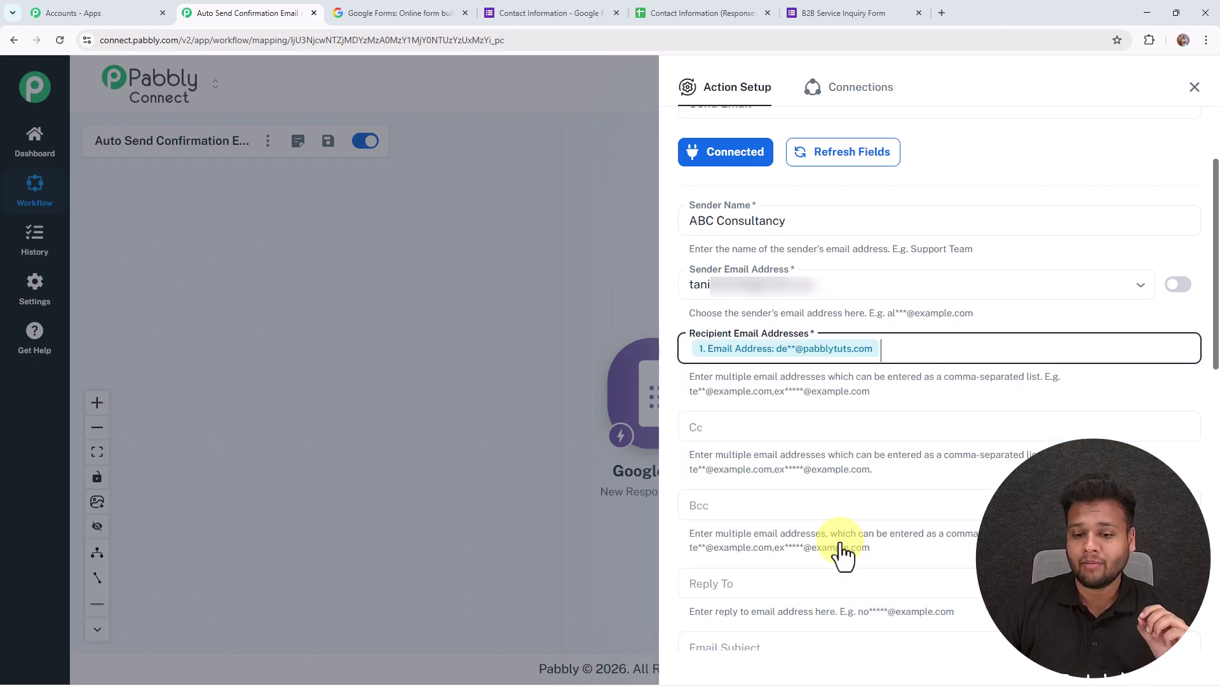
Set the email subject to "Thanks for your interest in" followed by the mapped "Which service are you interested in?" answer
scroll(808, 512, down, 3)
scroll(813, 512, down, 2)
click(786, 331)
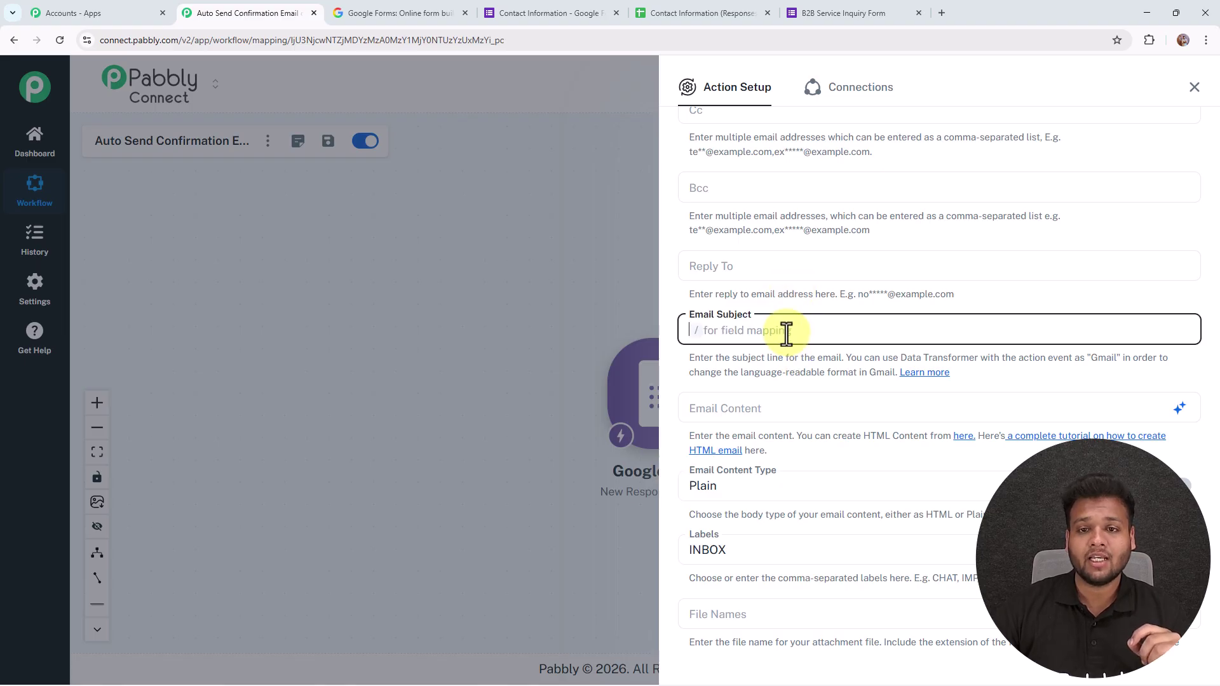
text(Thanks for your interest in)
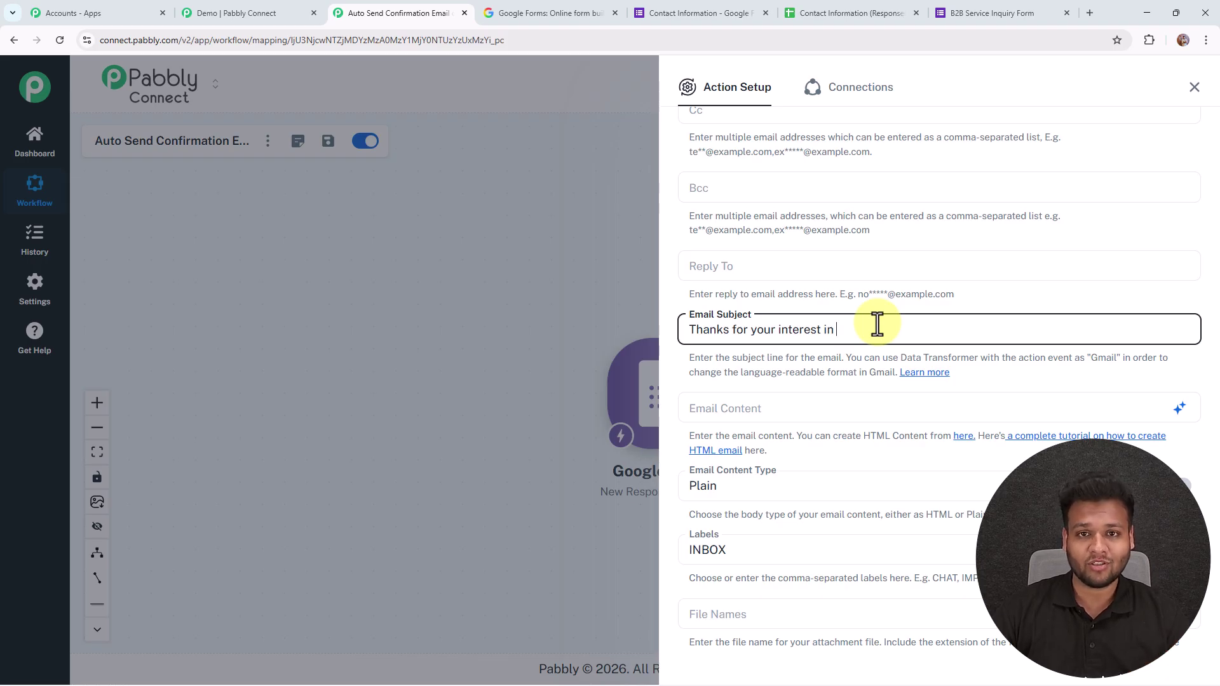
text(/)
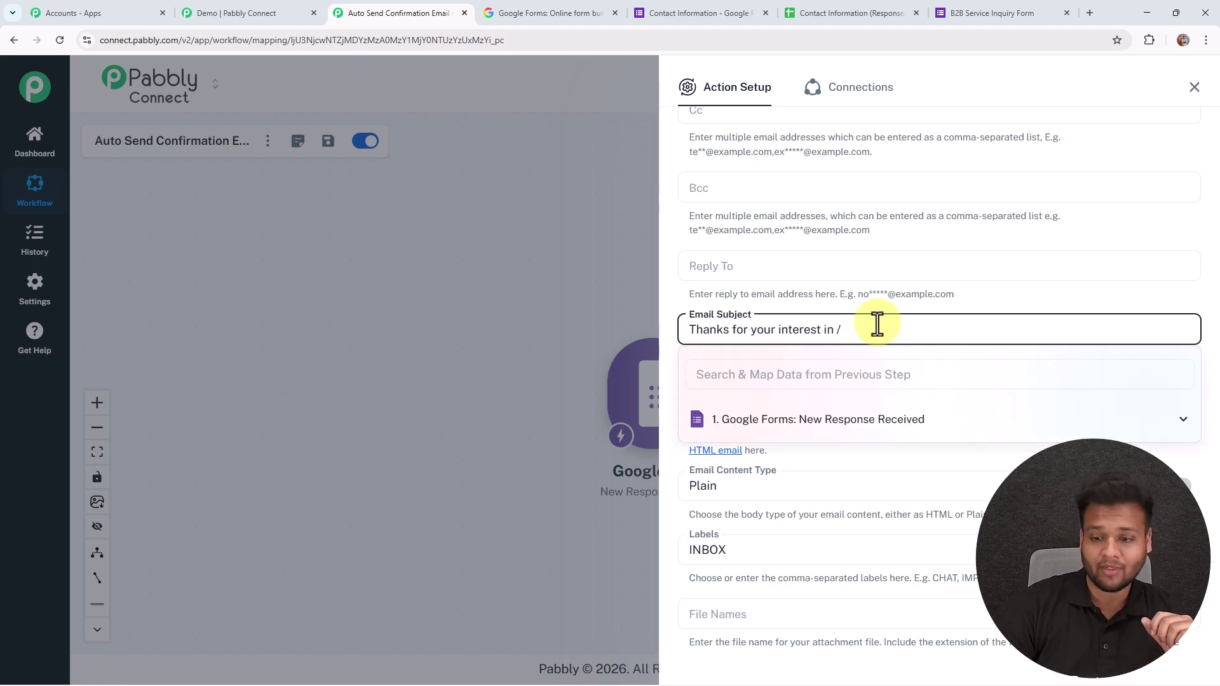
click(854, 293)
scroll(874, 415, down, 2)
scroll(874, 415, up, 2)
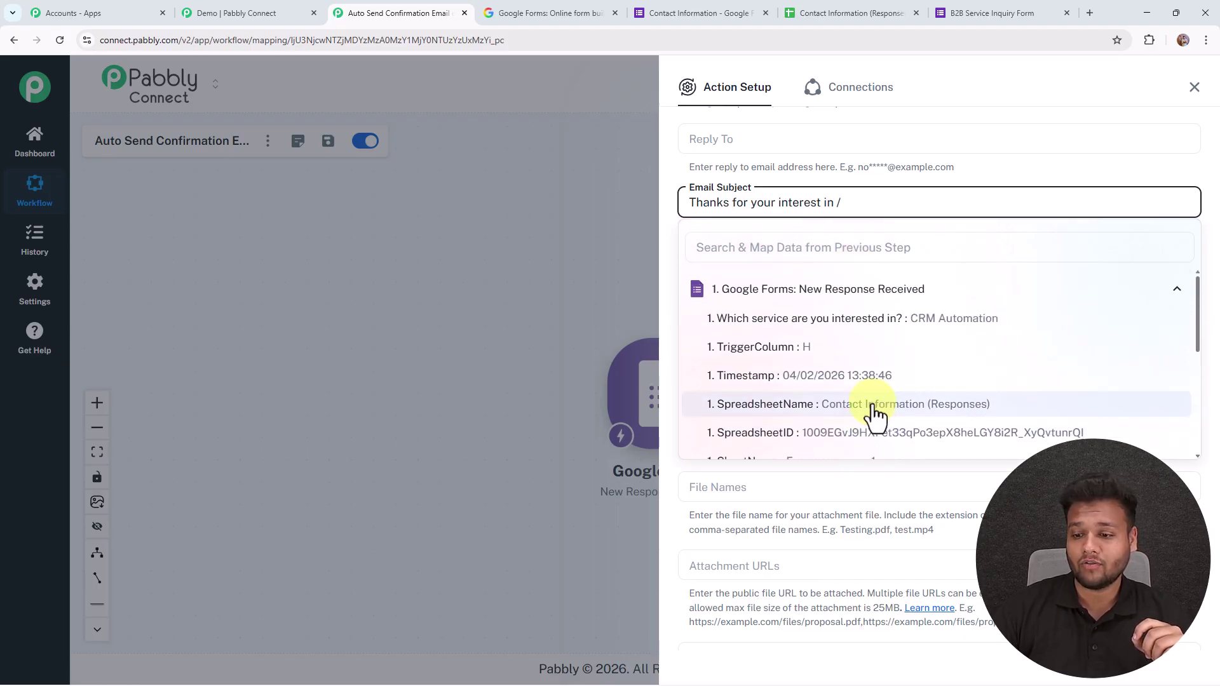
click(874, 323)
scroll(741, 316, down, 3)
scroll(741, 316, up, 3)
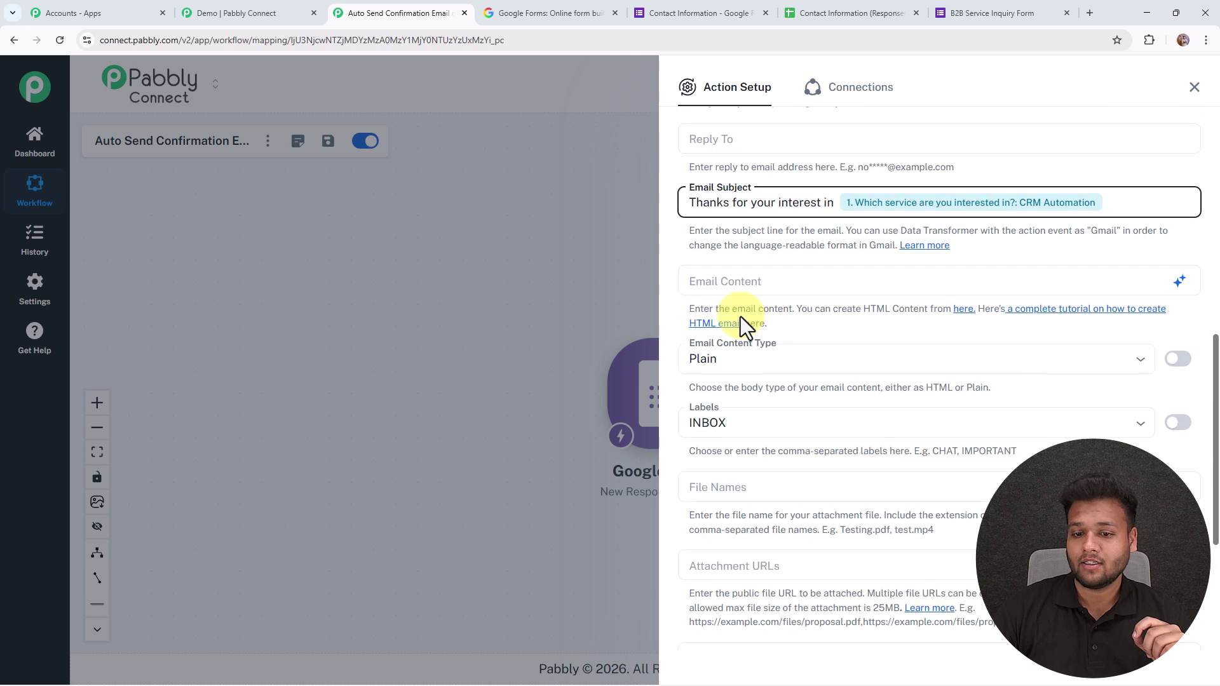
Paste the confirmation message into the email content with mapped name, service, industry, company, phone number and brief requirements, and read it through
click(747, 281)
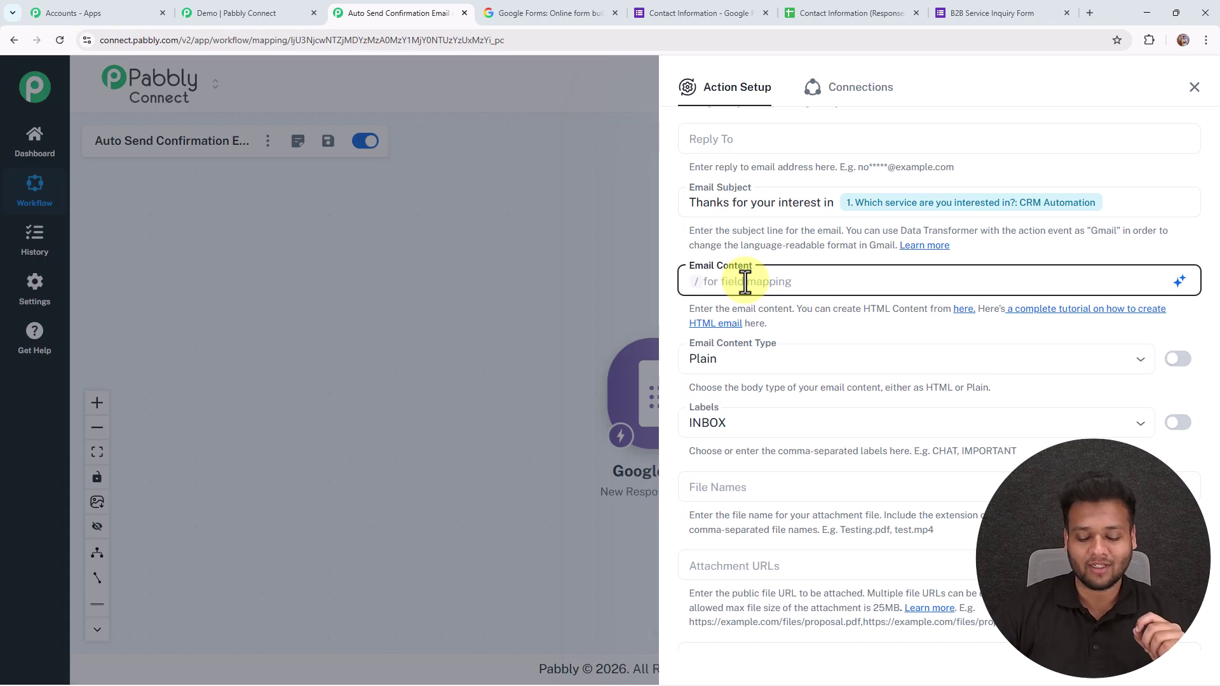
key(ctrl+v)
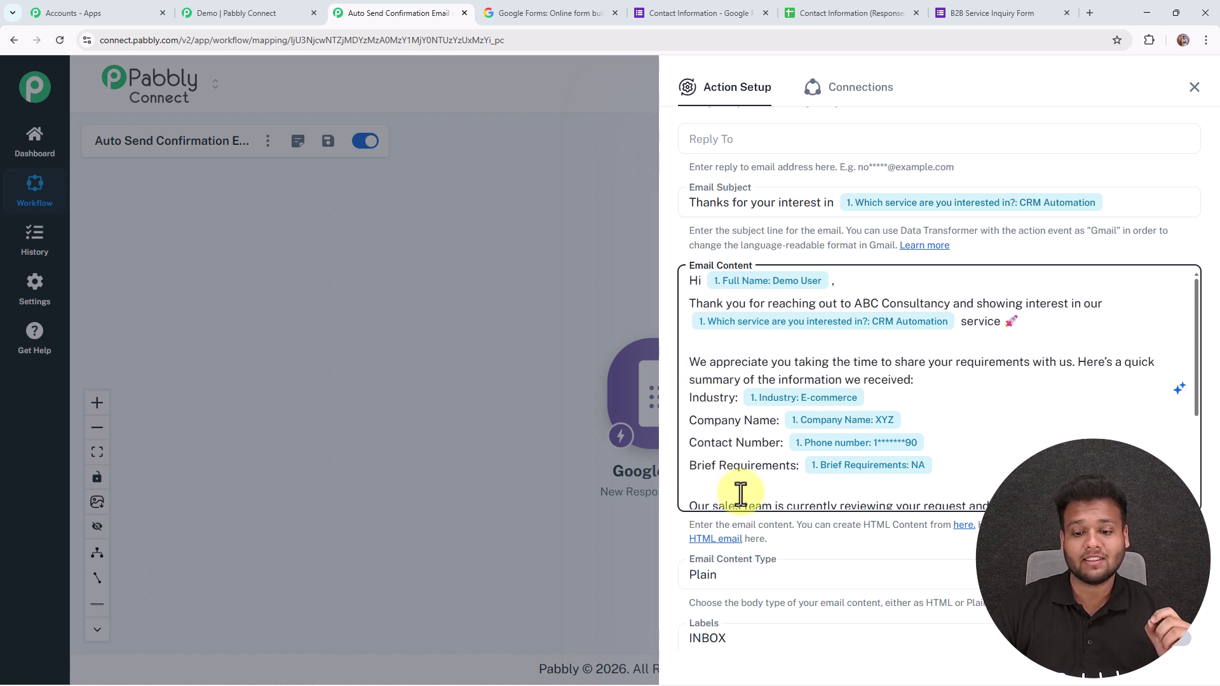
scroll(743, 451, down, 3)
scroll(743, 449, down, 3)
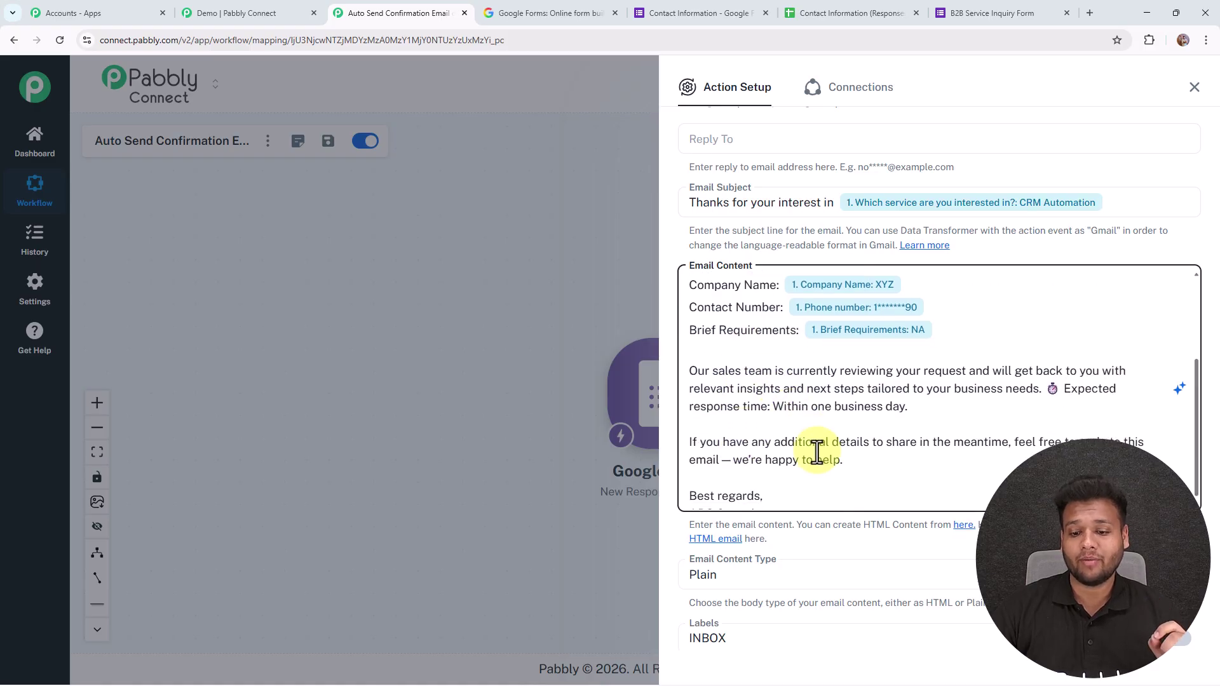
scroll(839, 484, down, 5)
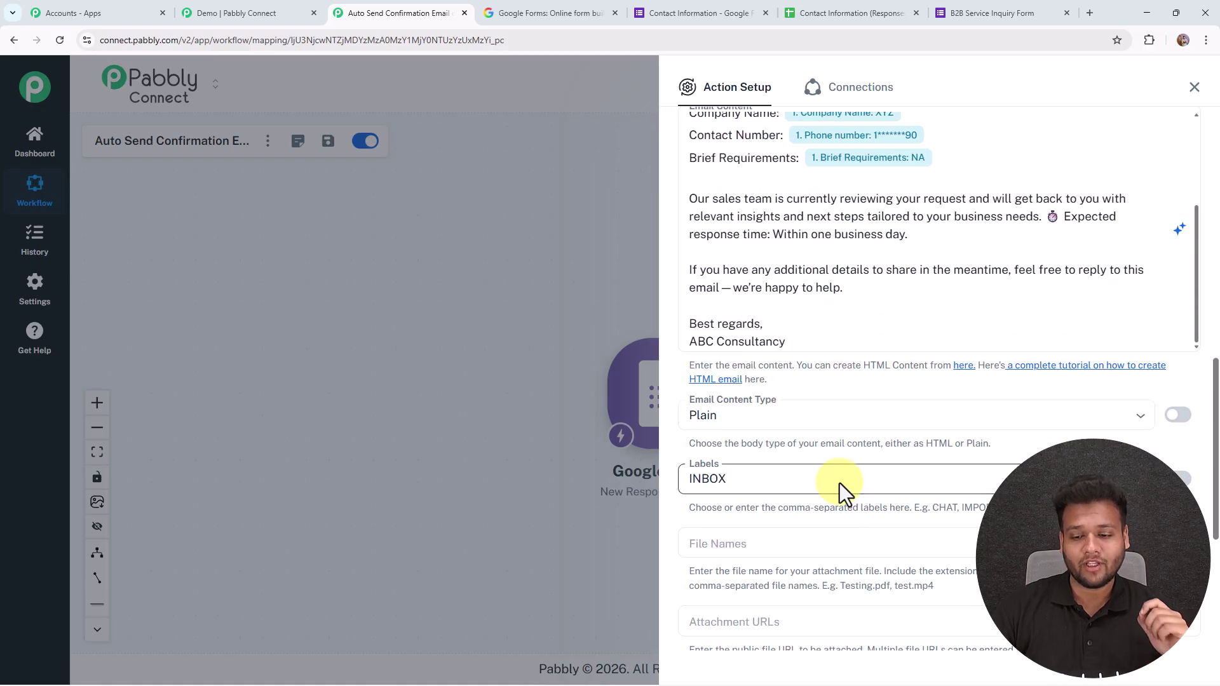
Save the Gmail action and send a test request, leaving the content type Plain, label INBOX and response format Simple
scroll(836, 483, down, 2)
click(885, 585)
click(826, 586)
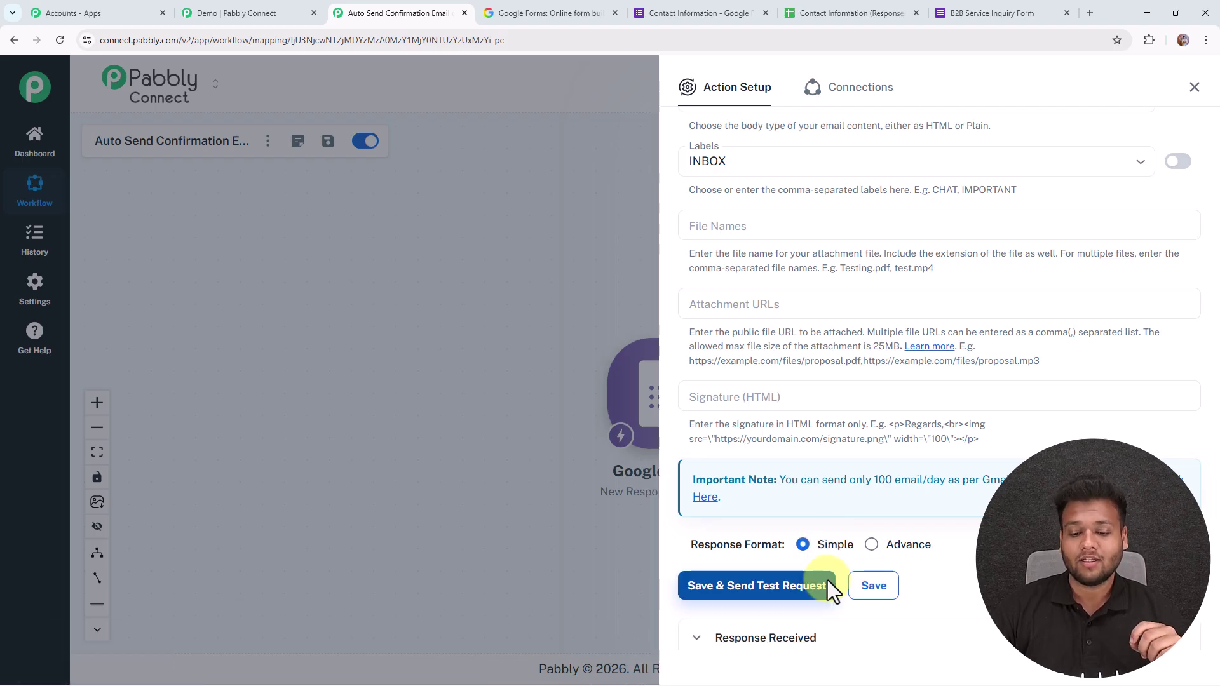
Examine the test request's received response, enlarging the snippet value to read the message text and checking the payload headers
scroll(827, 588, down, 3)
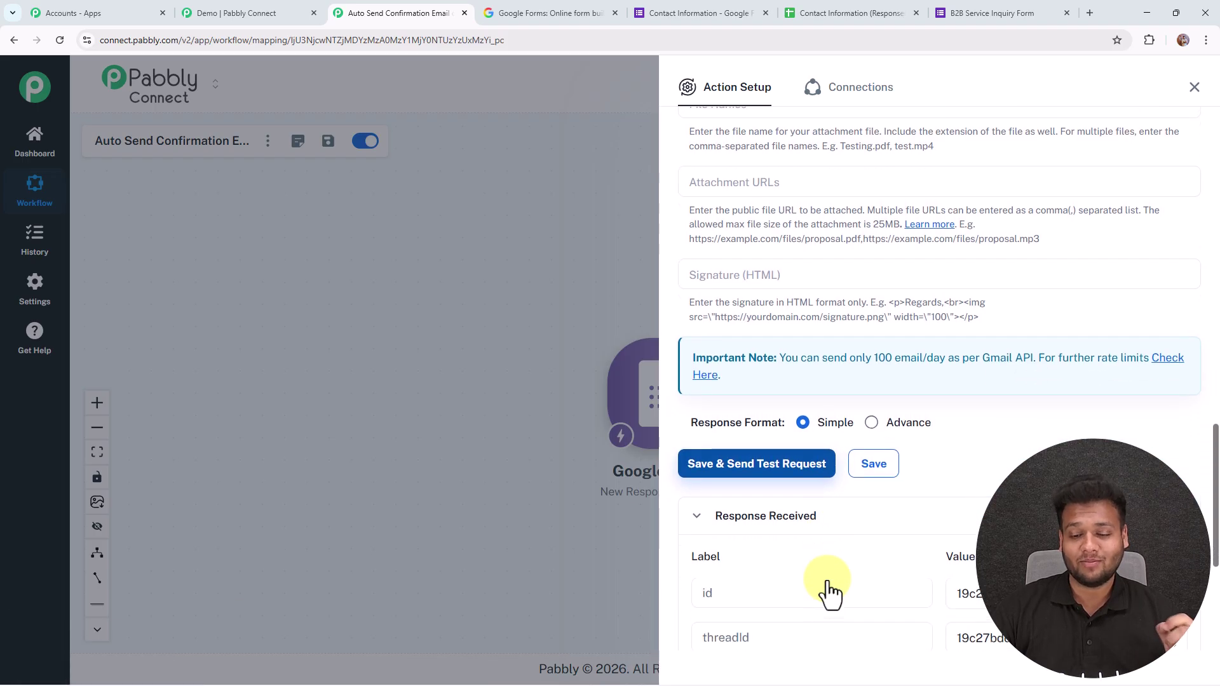
scroll(827, 585, down, 3)
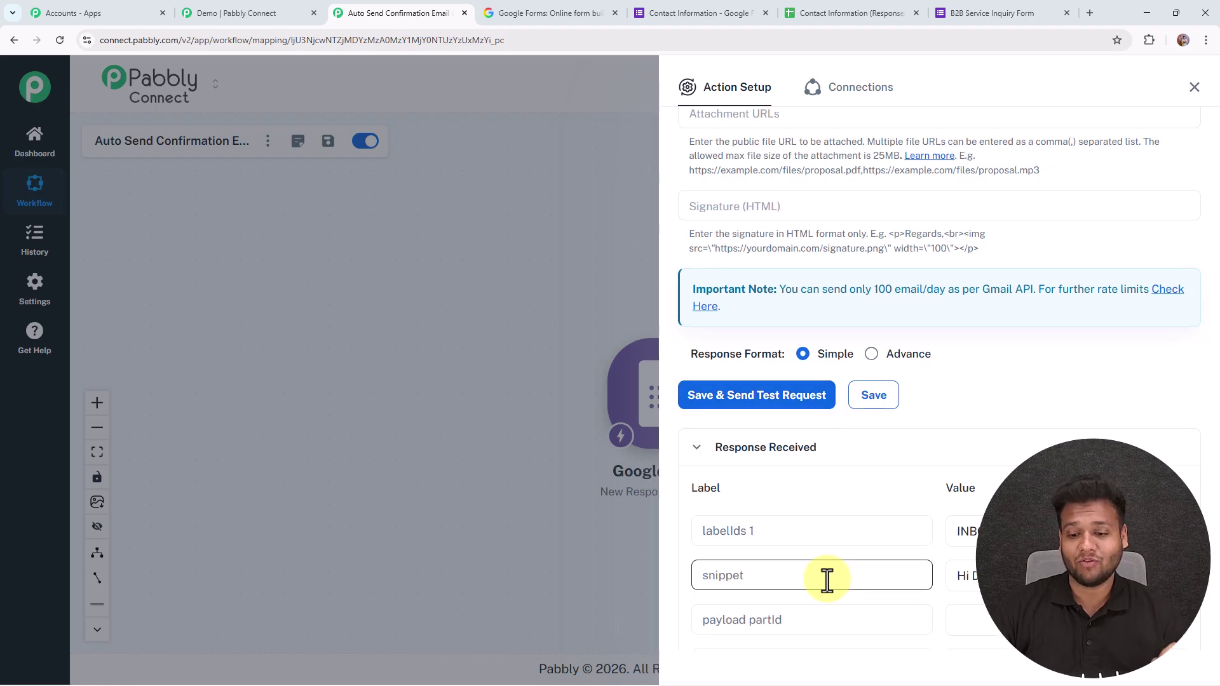
scroll(991, 362, down, 2)
scroll(991, 413, down, 2)
scroll(1009, 464, up, 3)
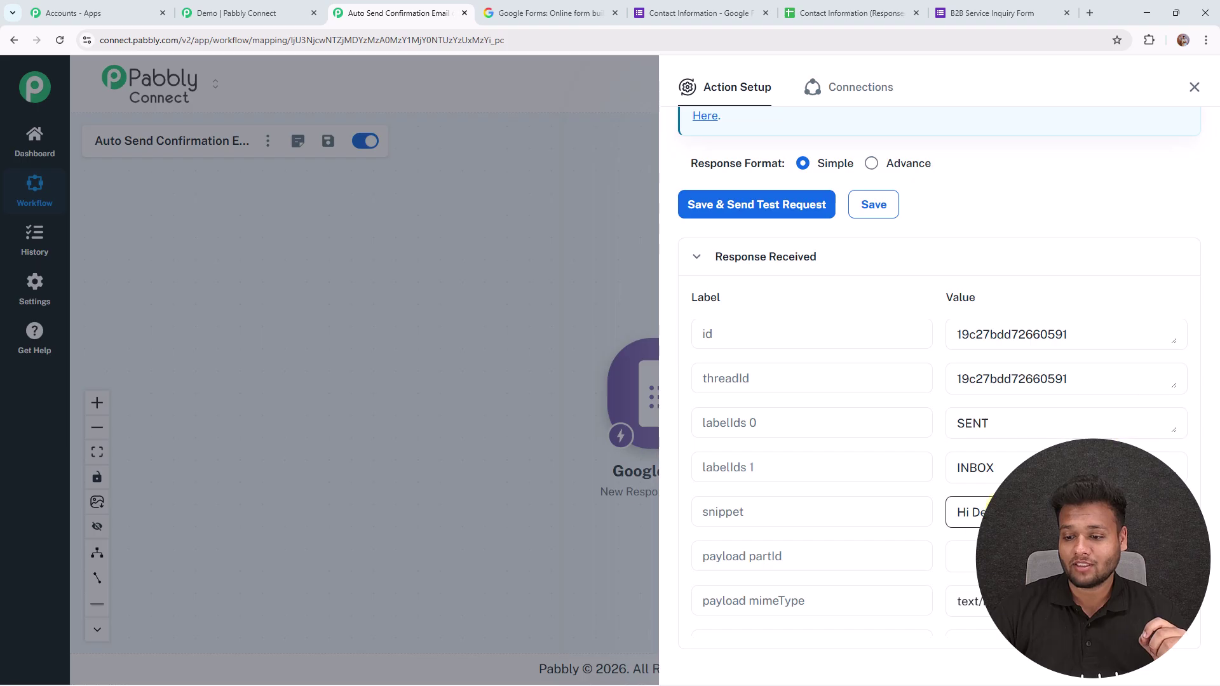
drag(1175, 519, 1175, 627)
click(963, 534)
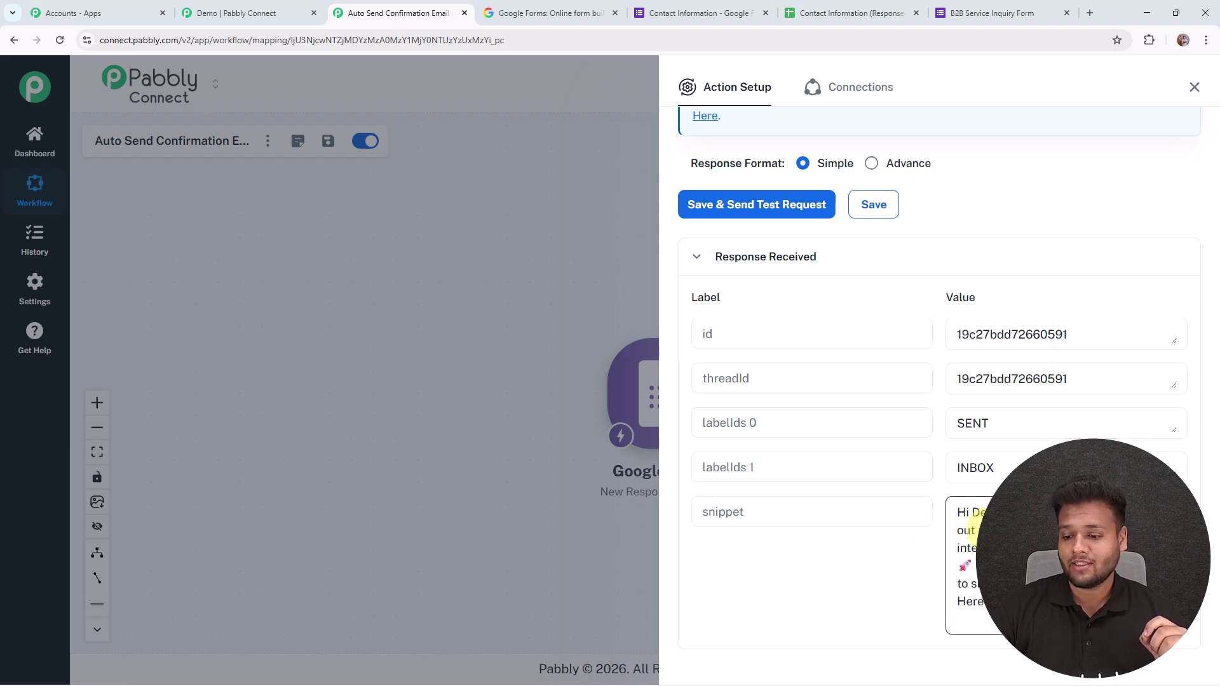
scroll(1024, 430, down, 10)
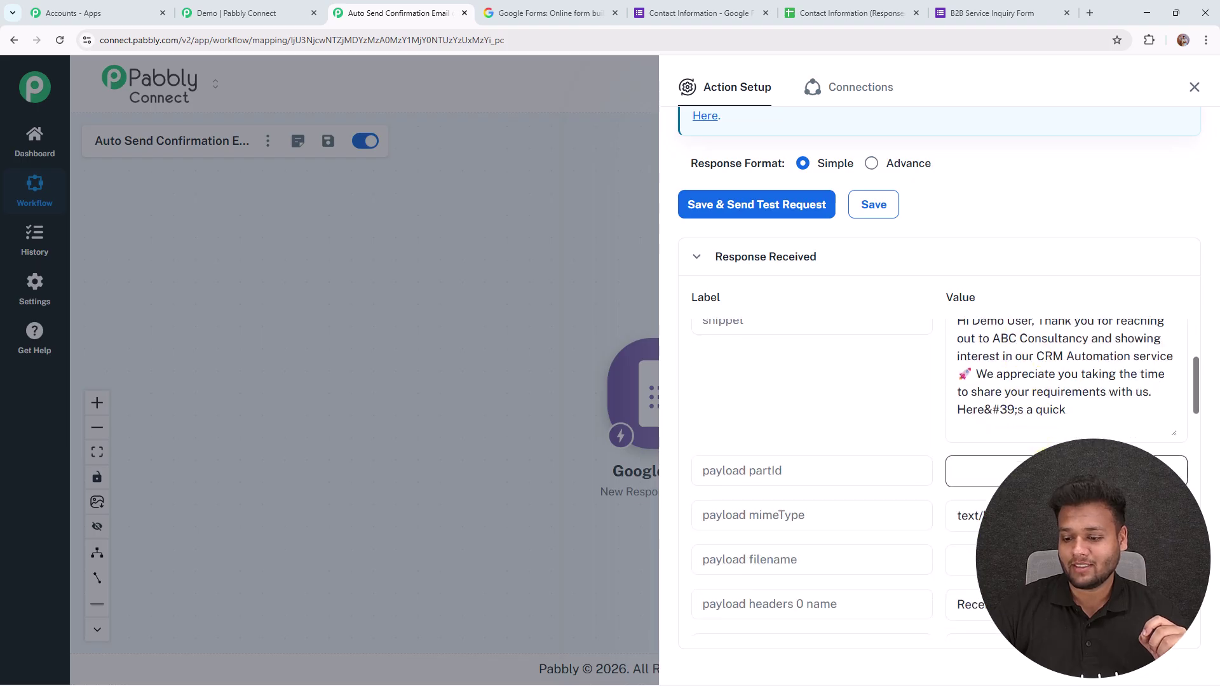
scroll(946, 472, down, 3)
Save the Gmail Send Email action and close its setup
click(868, 208)
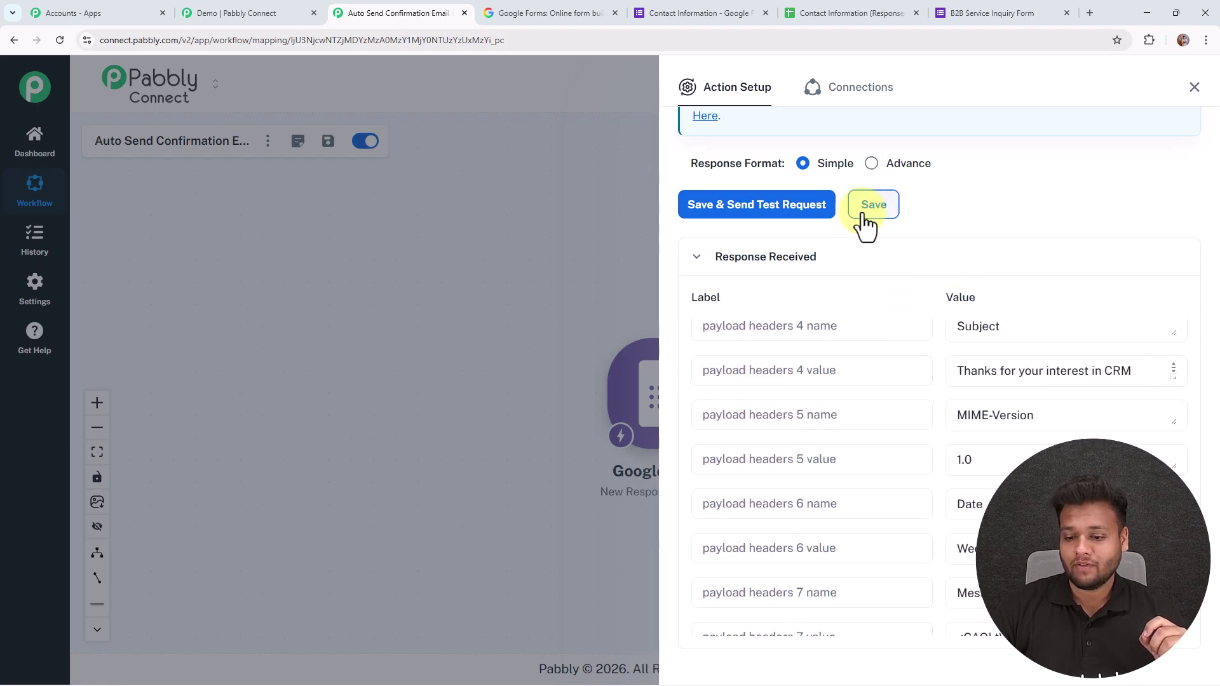
click(1193, 88)
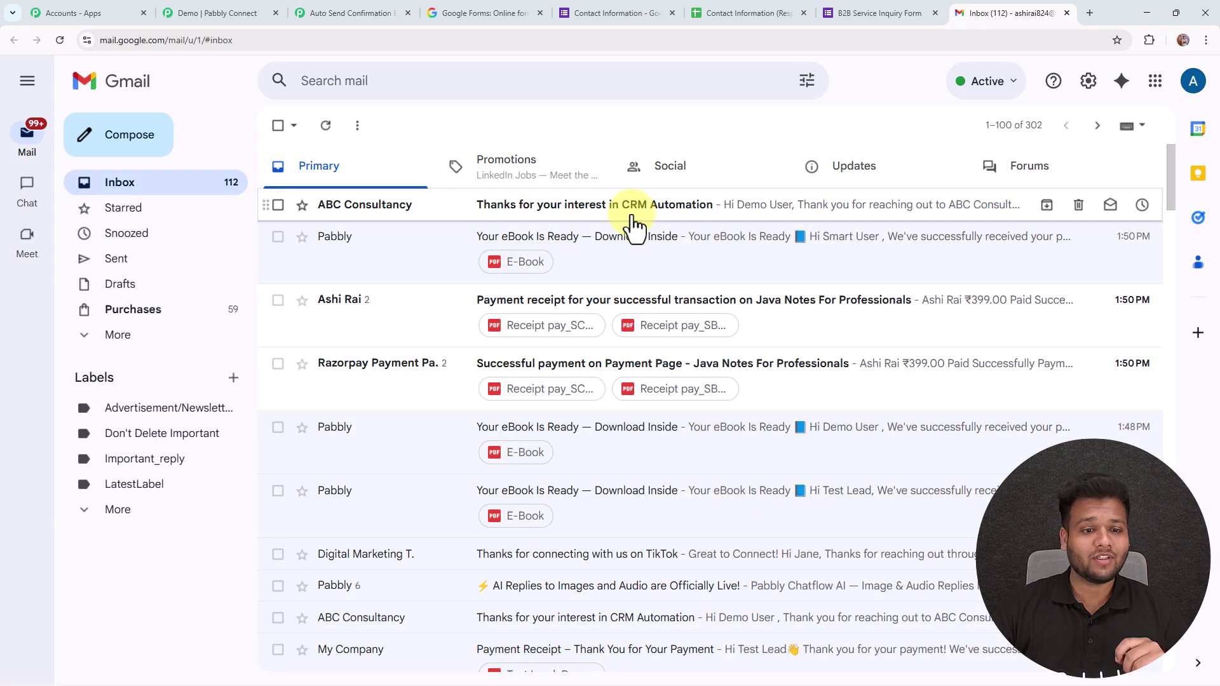
Open the ABC Consultancy confirmation email in the Gmail inbox to check its content, and return to the Pabbly Connect workflow
click(634, 216)
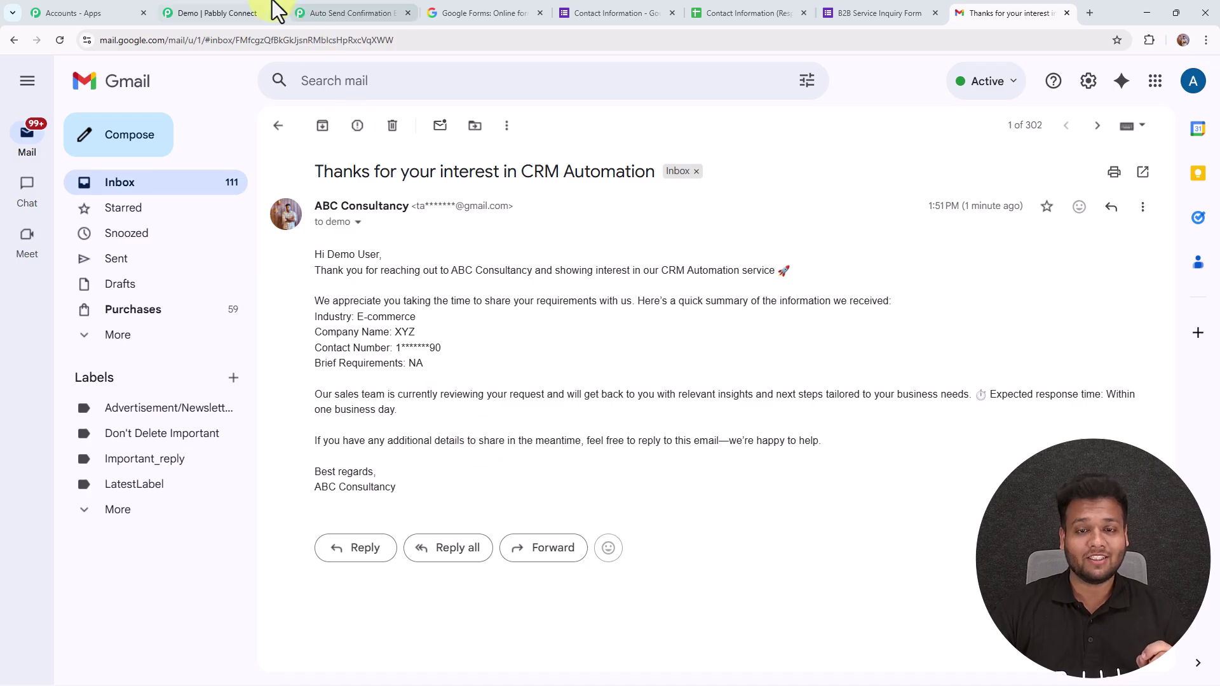
click(349, 14)
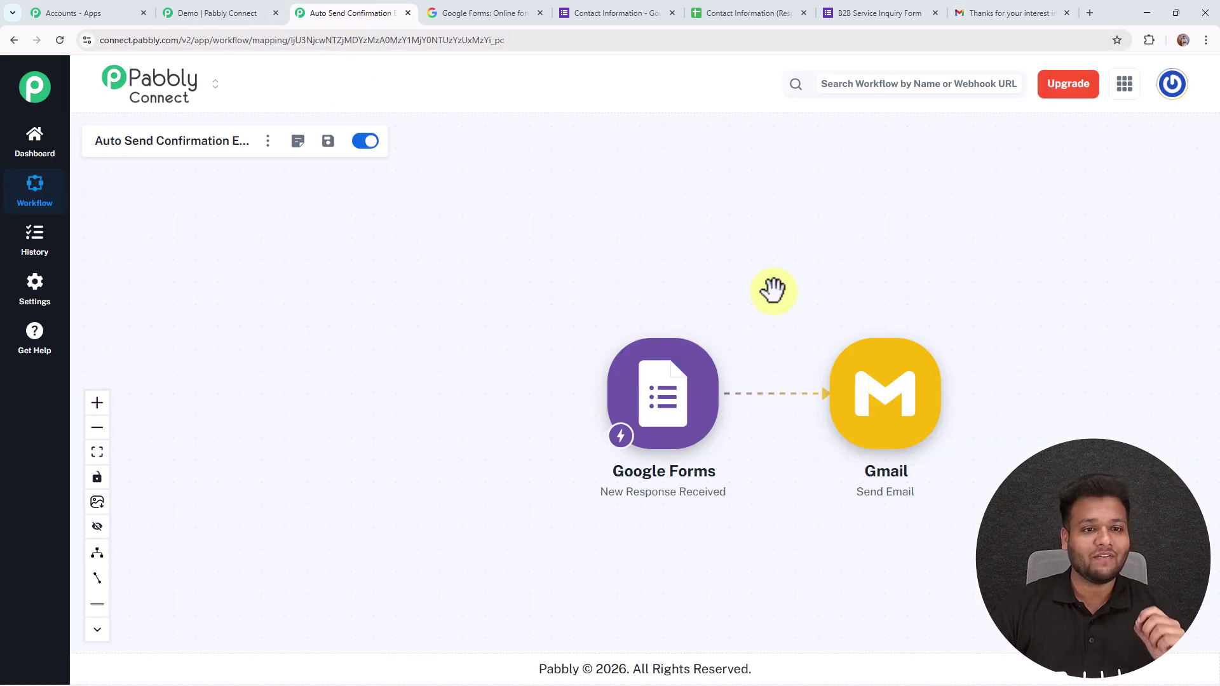
drag(773, 300, 703, 273)
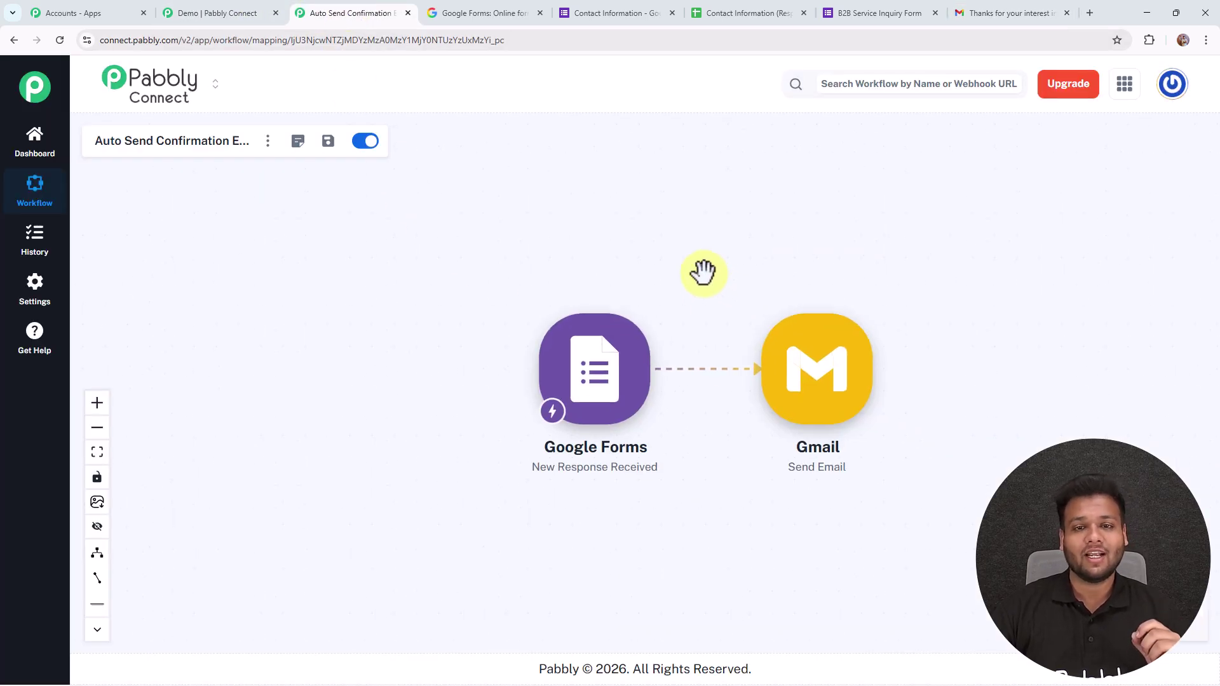